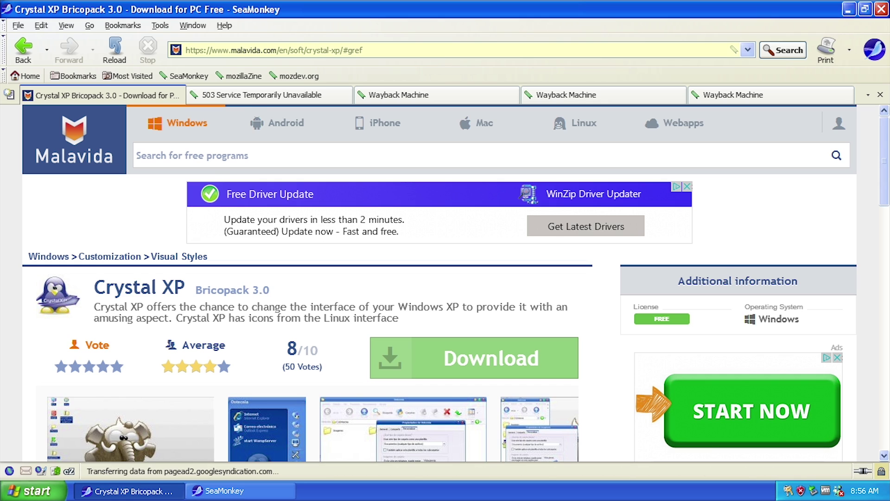
# Step: Check the live crystalxp.net page, and look over the news and forum sections on the archived 2007 CrystalXP.net home page
pyautogui.click(246, 100)
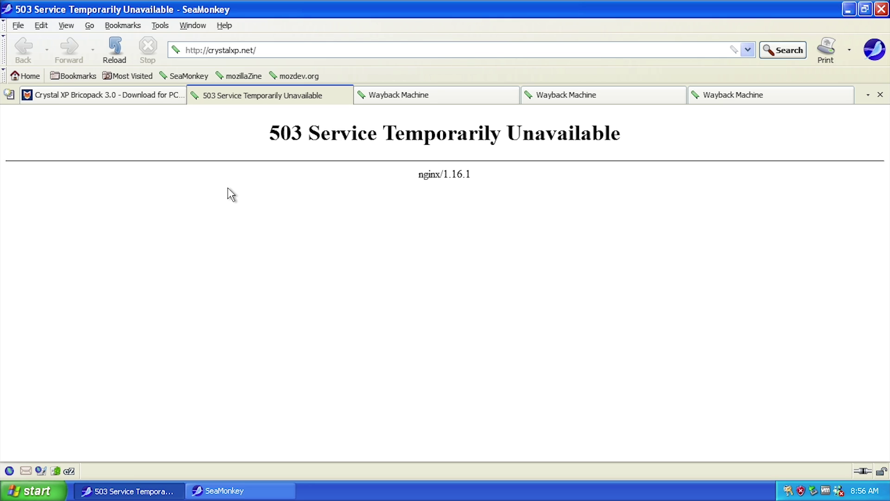
pyautogui.click(390, 102)
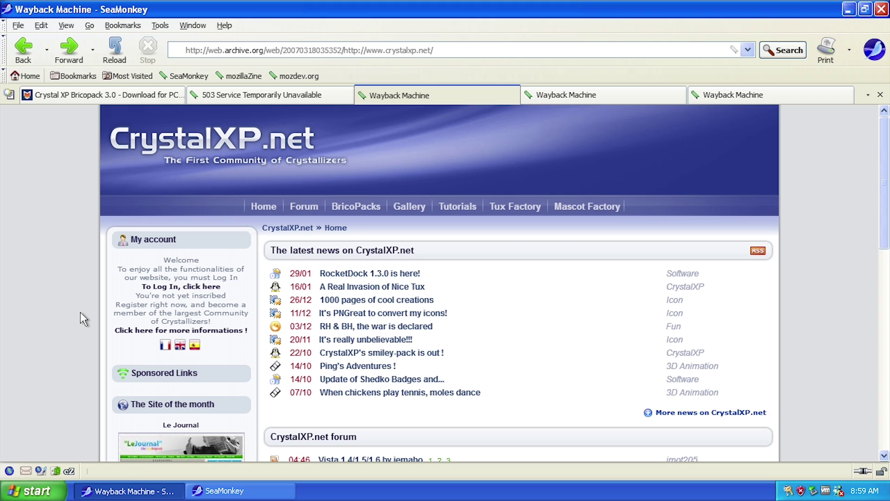
pyautogui.scroll(-5, 80, 312)
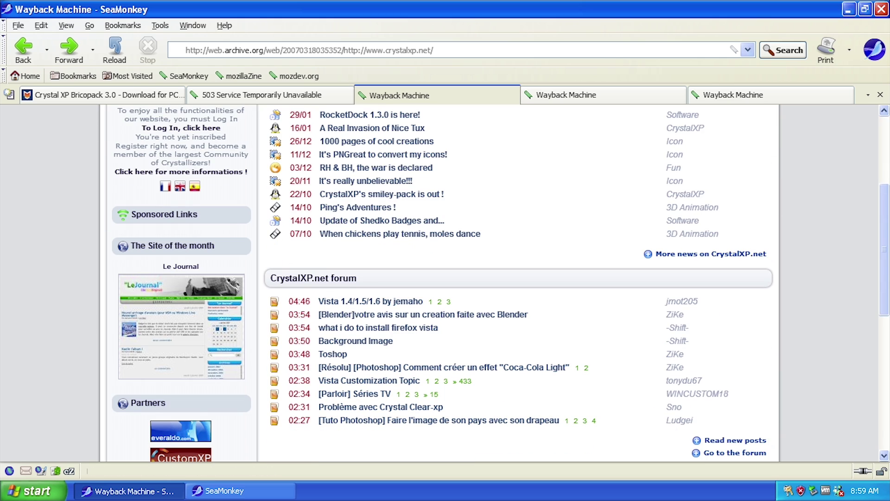
pyautogui.scroll(5, 352, 371)
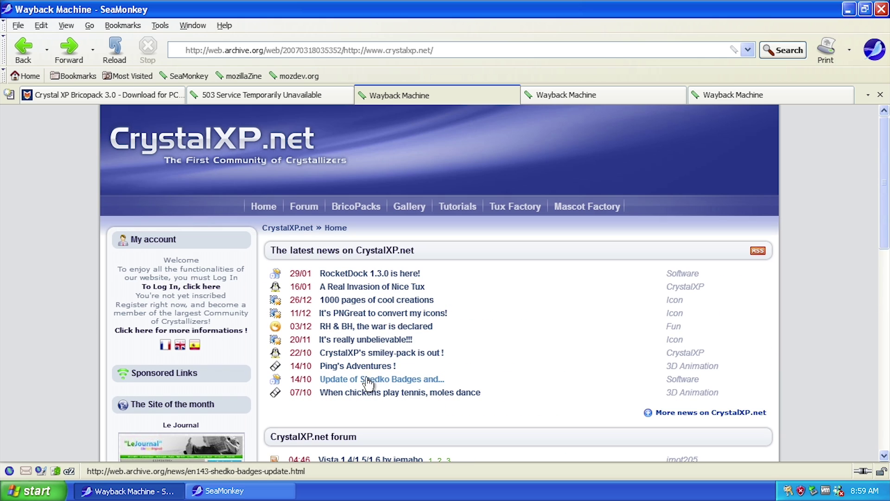
# Step: Look through the archived Bricopacks page, covering the Crystal Clear, Vista Inspirat, Longhorn Inspirat and Crystal XP packs
pyautogui.click(616, 103)
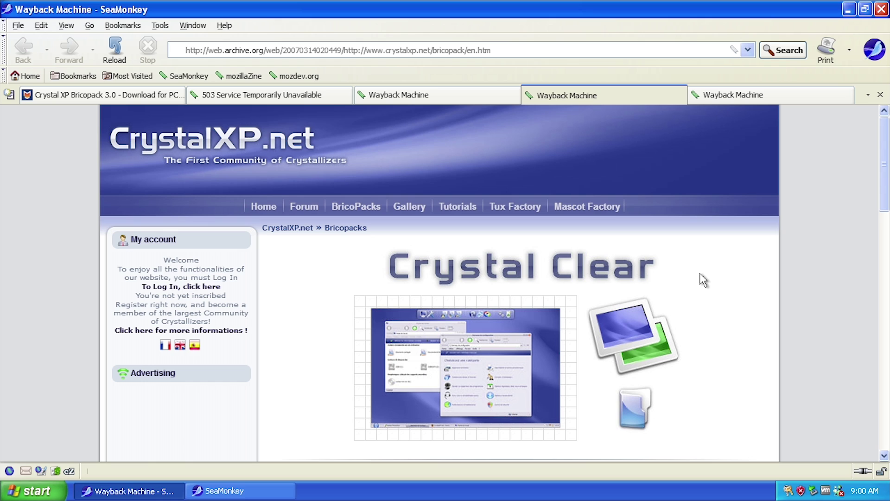
pyautogui.scroll(-7, 476, 297)
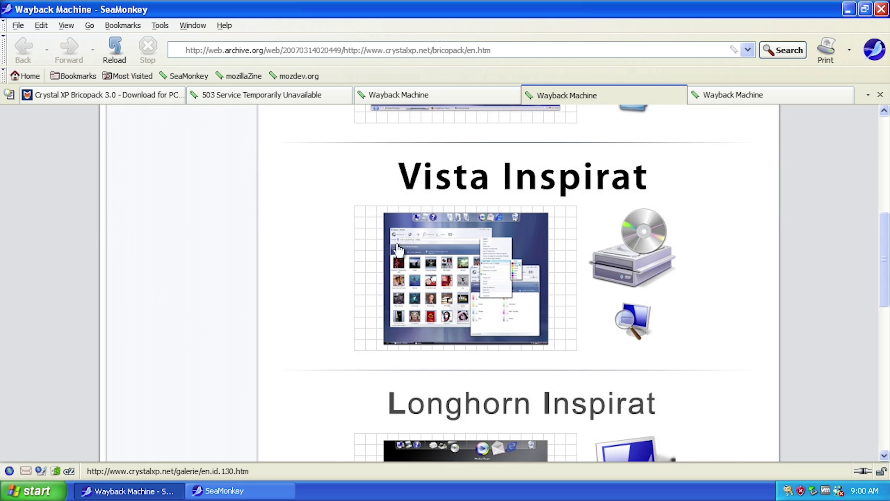
pyautogui.scroll(-5, 362, 292)
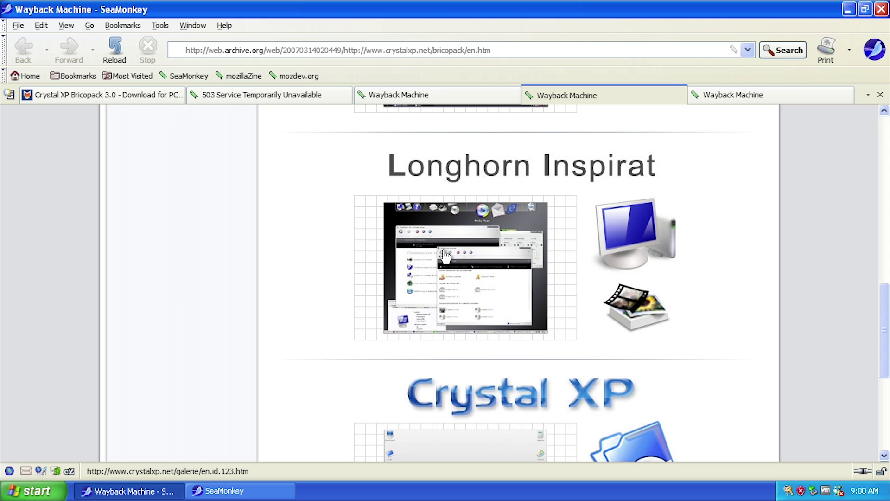
pyautogui.scroll(5, 443, 259)
pyautogui.scroll(-3, 430, 274)
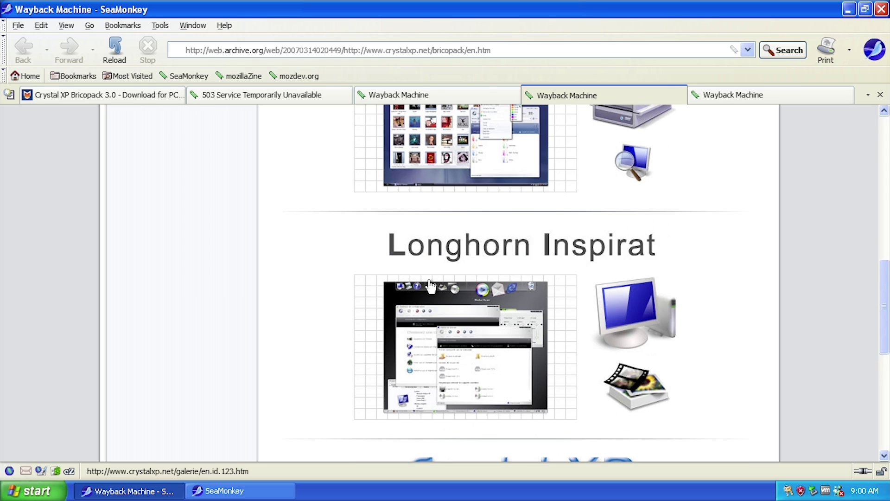
pyautogui.scroll(3, 439, 284)
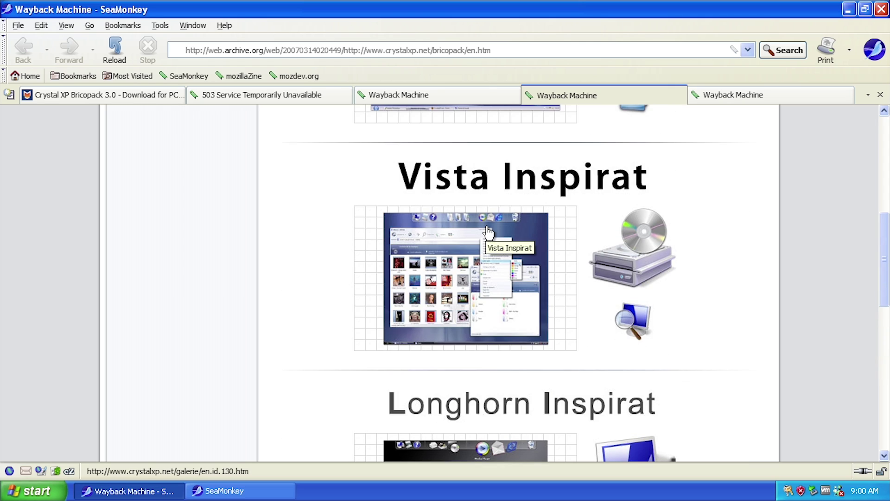
pyautogui.scroll(-5, 489, 260)
pyautogui.scroll(2, 494, 272)
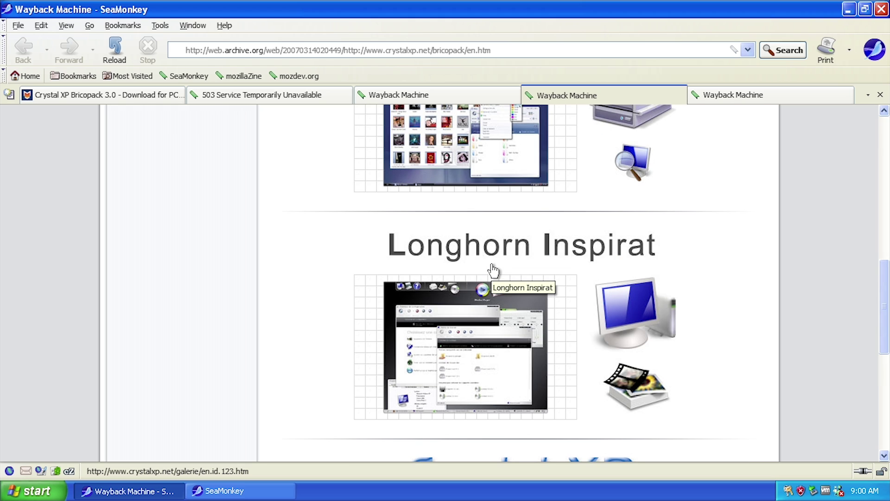
pyautogui.scroll(-7, 493, 270)
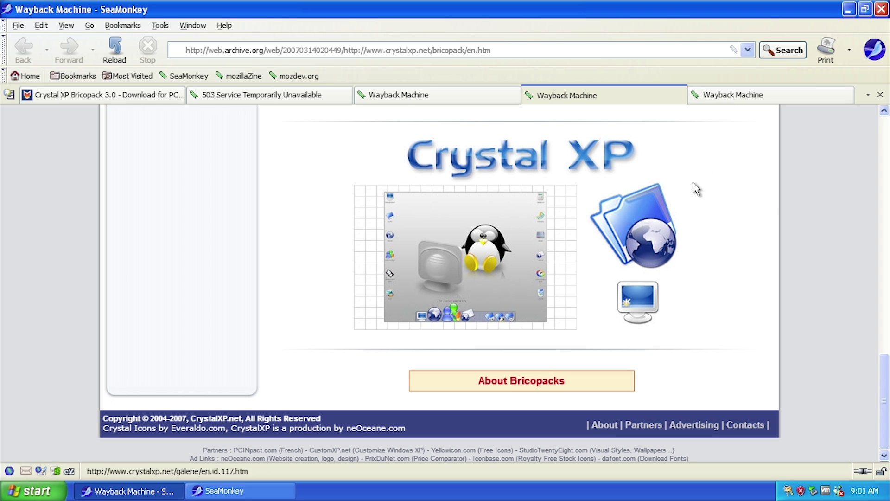
# Step: Glance at the archived About Bricopacks page and return to the pack list to review all four Bricopacks again
pyautogui.click(713, 99)
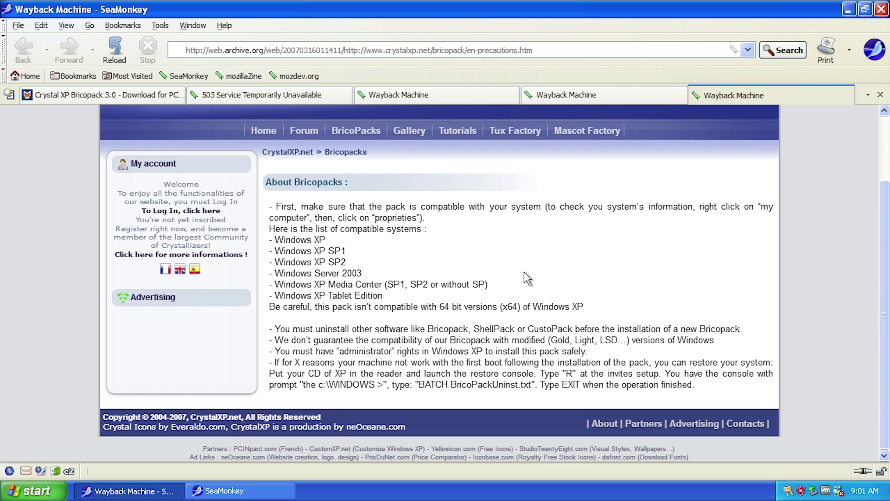
pyautogui.click(585, 95)
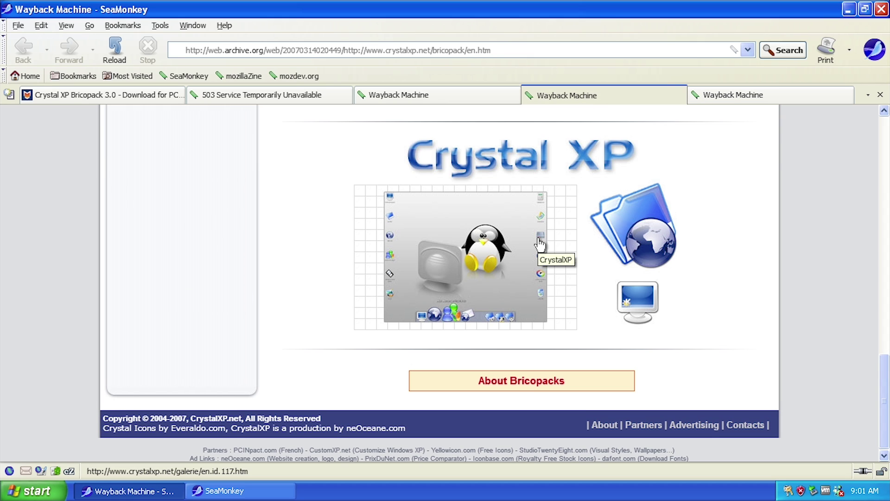
pyautogui.scroll(20, 540, 244)
pyautogui.scroll(-4, 501, 312)
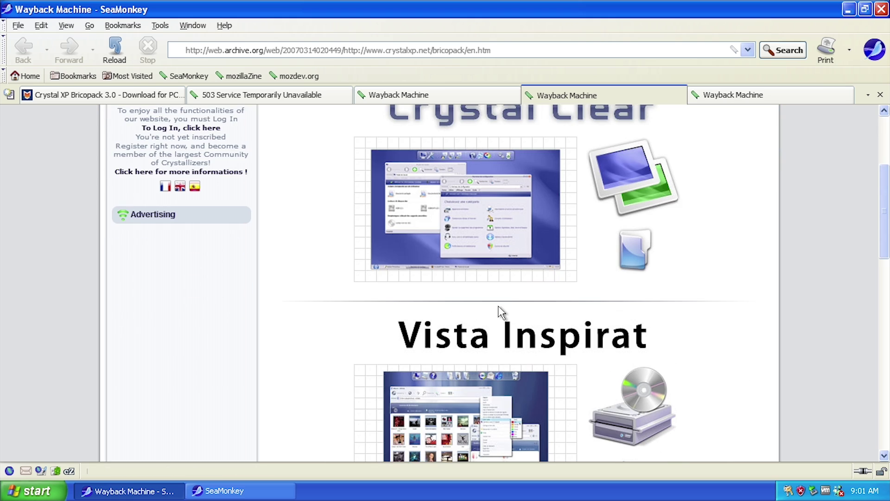
pyautogui.scroll(4, 501, 308)
pyautogui.scroll(-20, 510, 320)
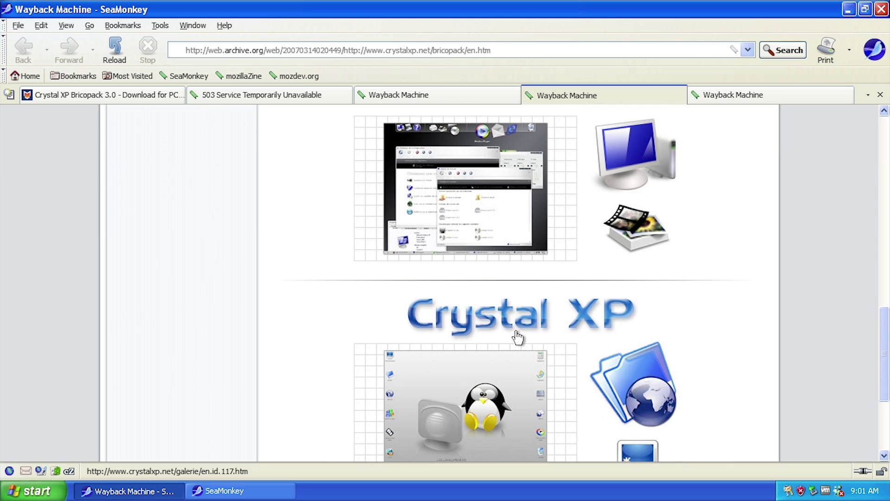
pyautogui.scroll(15, 518, 339)
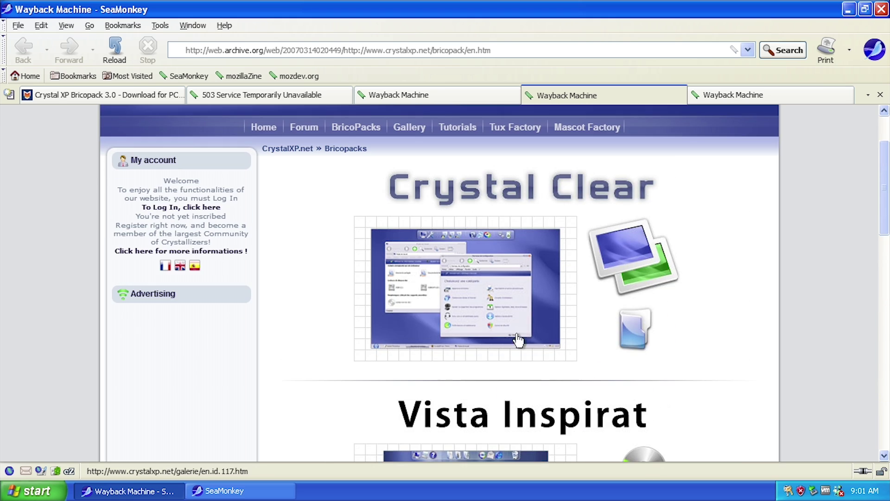
# Step: Read the compatible systems and installation precautions on the archived About Bricopacks page
pyautogui.click(705, 95)
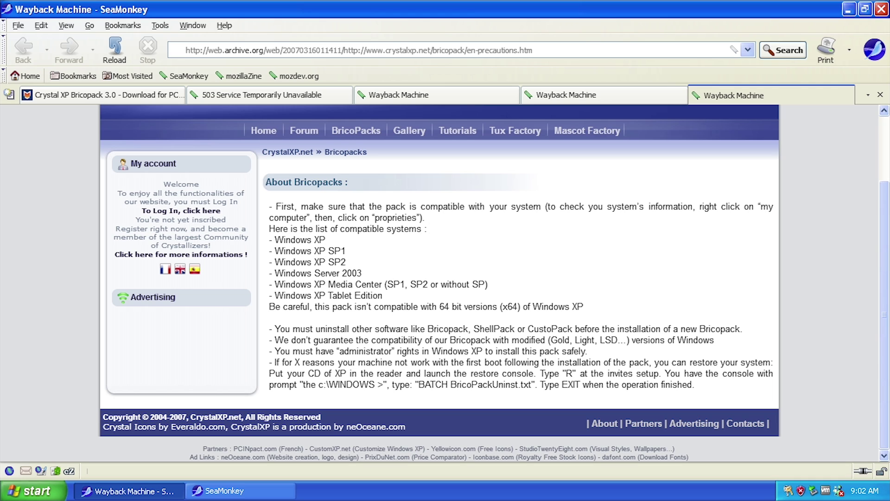
pyautogui.moveTo(400, 299); pyautogui.dragTo(164, 184)
pyautogui.click(356, 253)
pyautogui.moveTo(399, 296); pyautogui.dragTo(315, 295)
pyautogui.click(315, 295)
pyautogui.scroll(3, 397, 352)
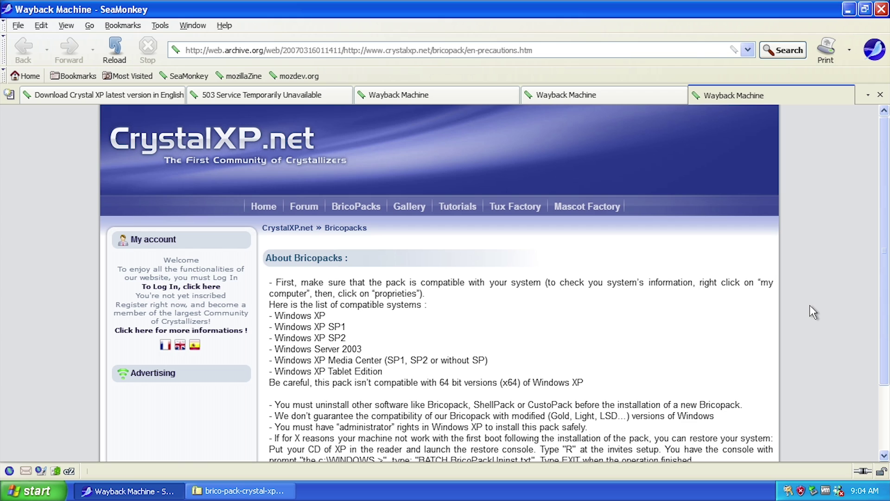
# Step: Launch the Crystal XP 3.0 installer from the opened brico-pack-crystal-xp zip in English and proceed past the welcome page
pyautogui.click(285, 494)
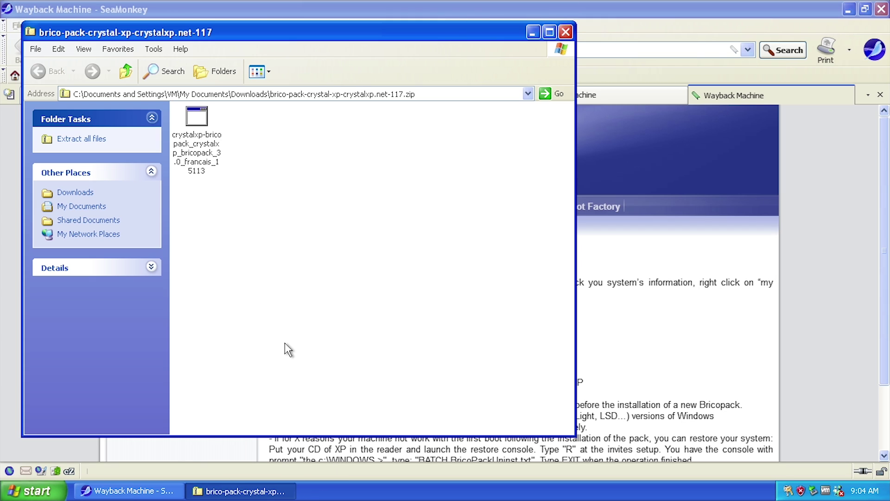
pyautogui.doubleClick(199, 118)
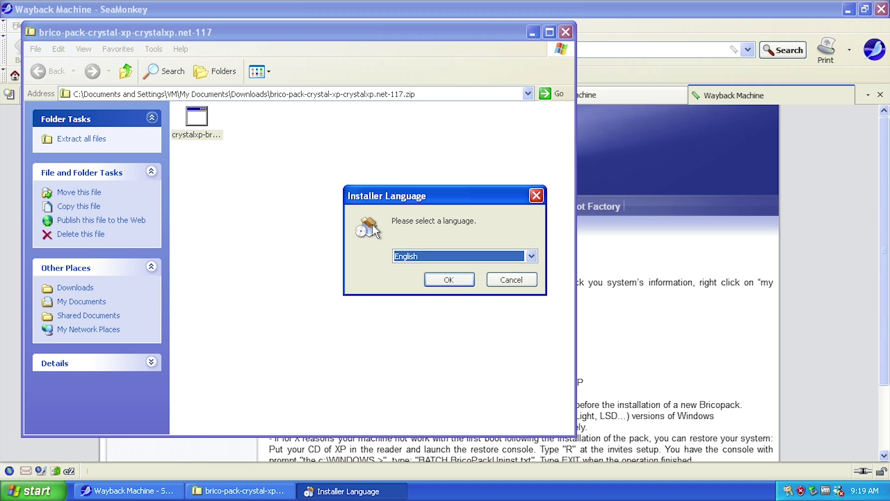
pyautogui.click(447, 278)
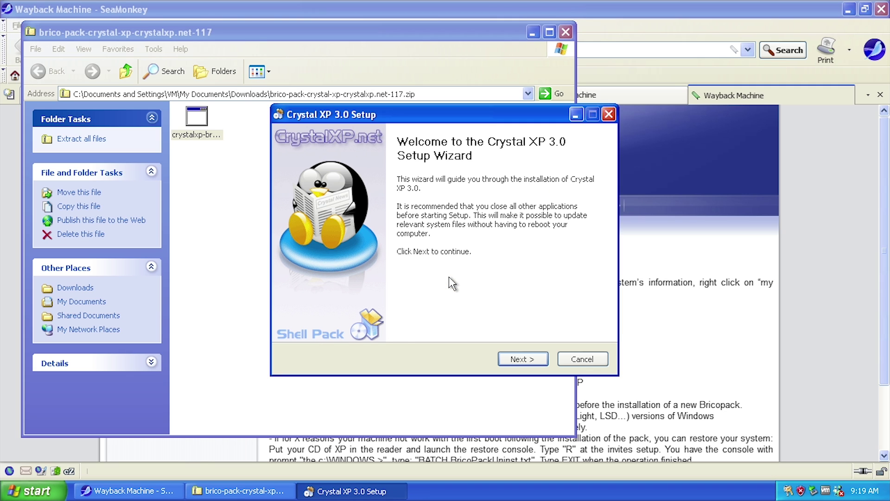
pyautogui.press('Return')
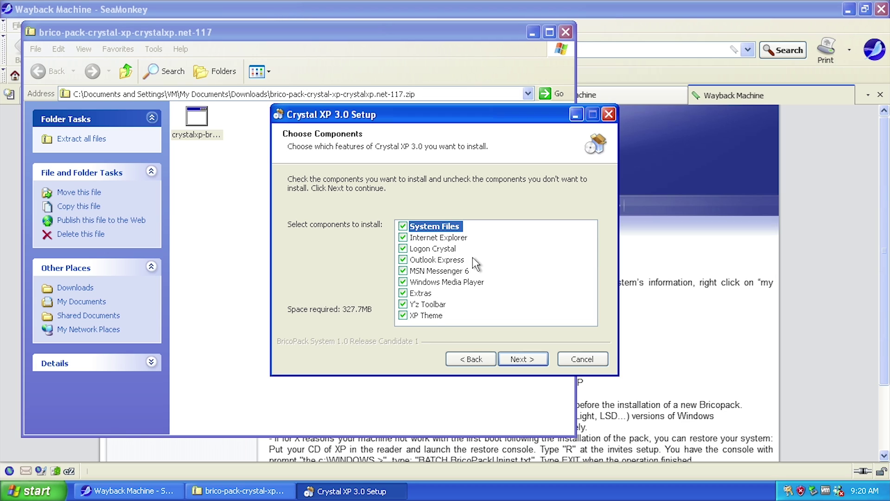
# Step: Install Crystal XP 3.0 with all components into C:\WINDOWS\Packs\Crystal XP and finish the setup with an immediate reboot
pyautogui.click(527, 356)
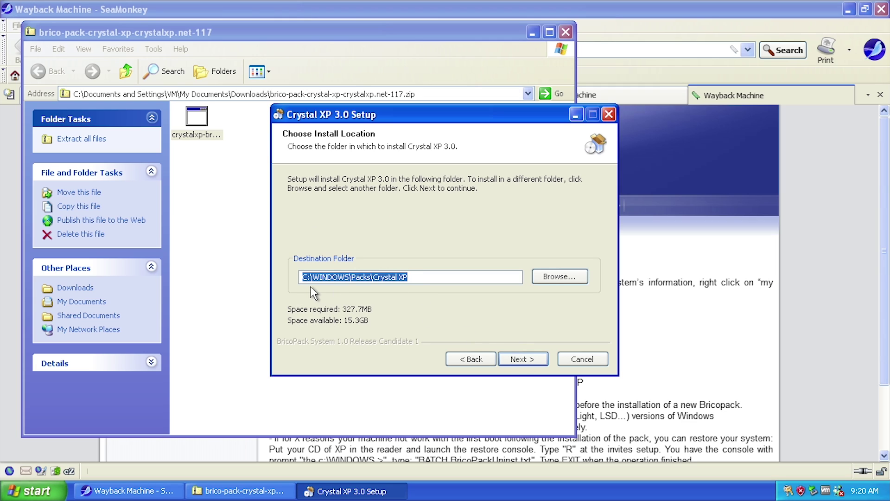
pyautogui.click(509, 354)
pyautogui.click(506, 357)
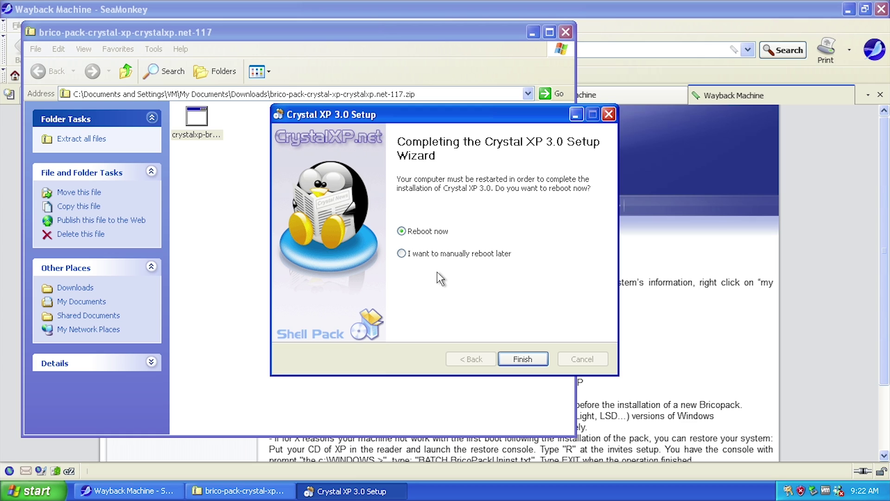
pyautogui.click(532, 361)
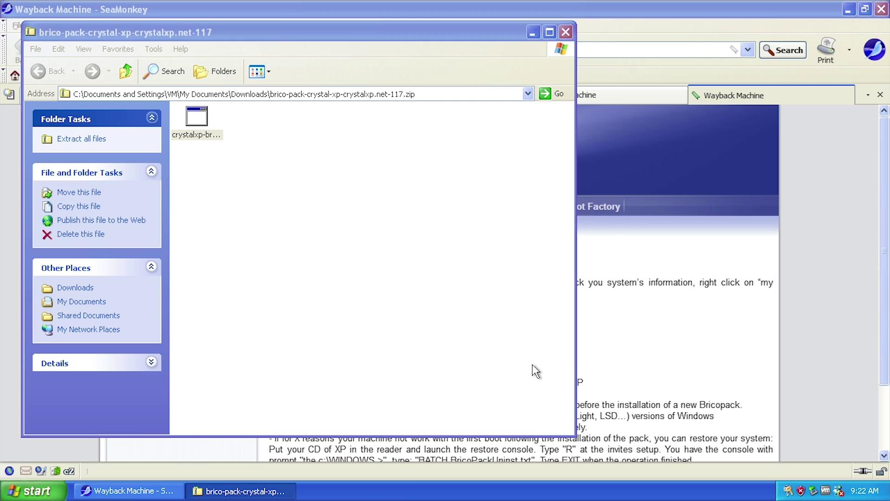
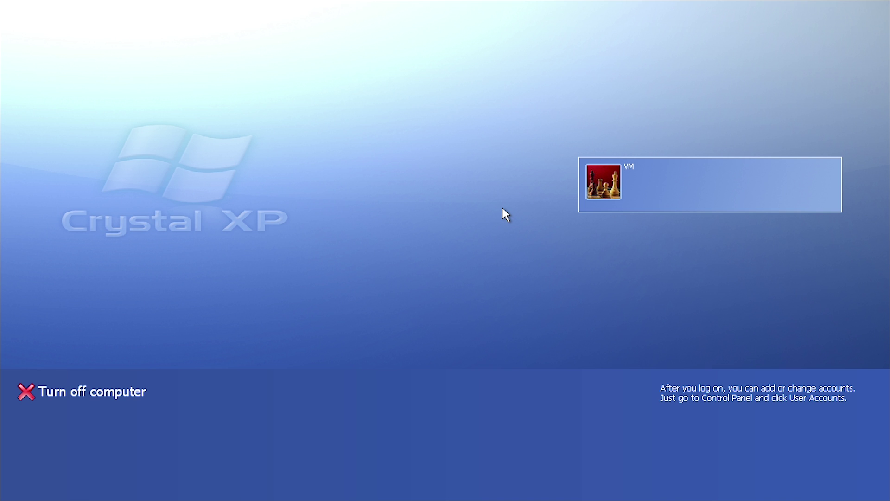
# Step: Log on to the VM account and dismiss the security balloon on the desktop
pyautogui.click(603, 183)
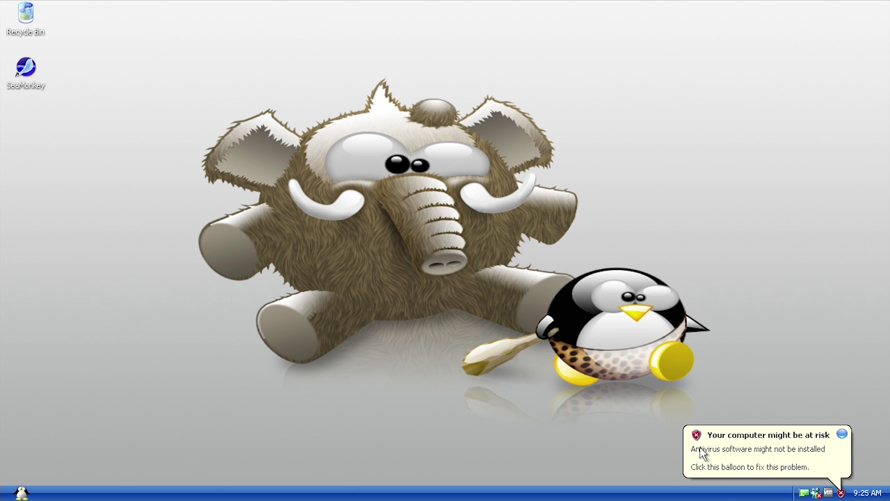
pyautogui.click(841, 435)
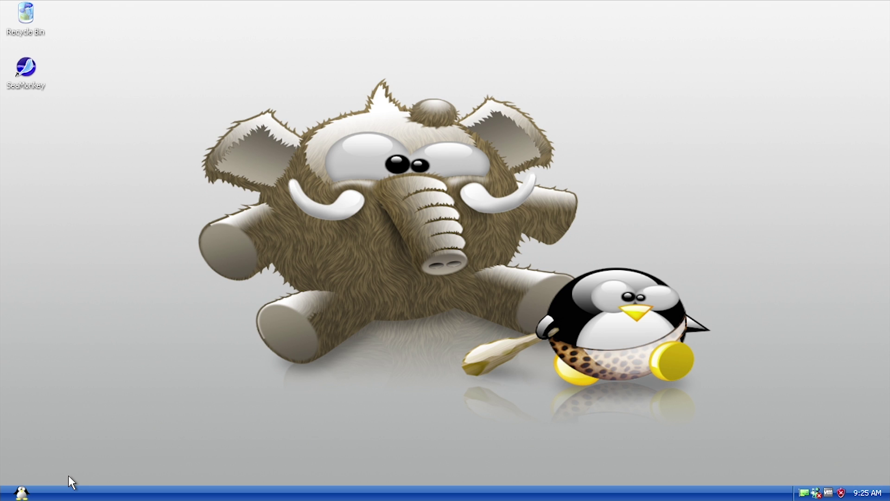
pyautogui.moveTo(500, 412); pyautogui.dragTo(747, 248)
# Step: Open My Computer and show the hidden contents of Local Disk (C:)
pyautogui.click(21, 493)
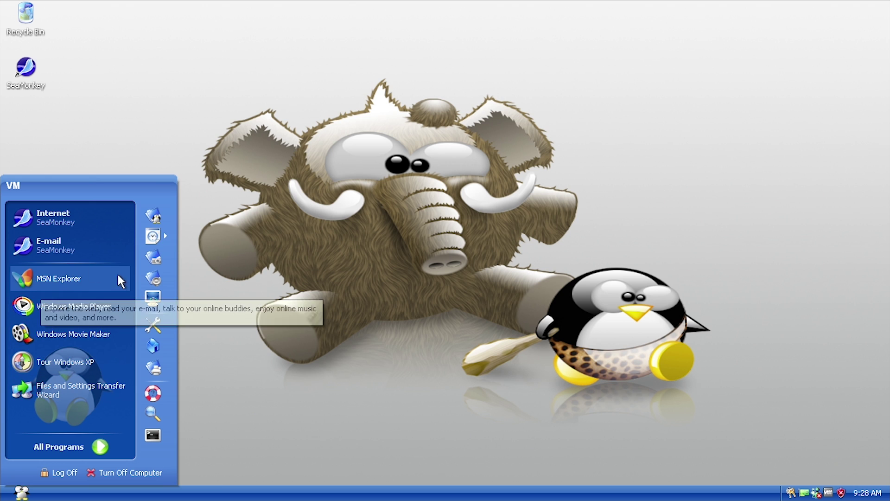
pyautogui.click(153, 298)
pyautogui.moveTo(264, 66); pyautogui.dragTo(352, 60)
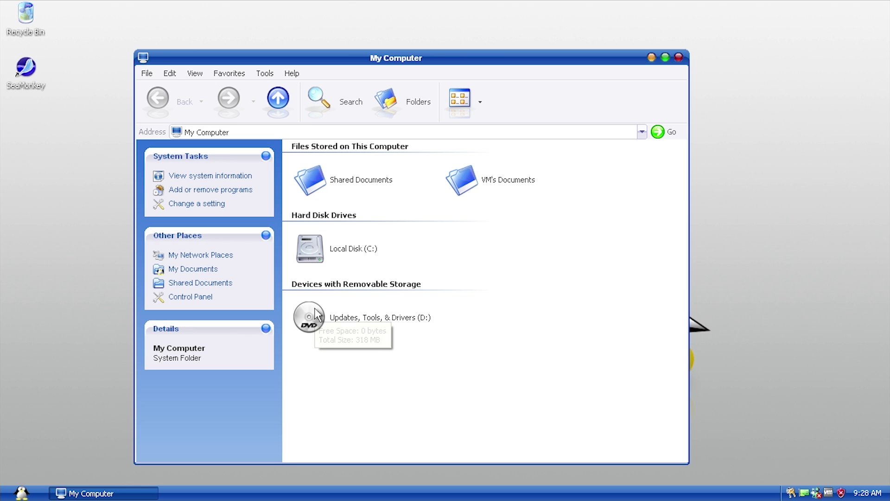
pyautogui.moveTo(337, 305)
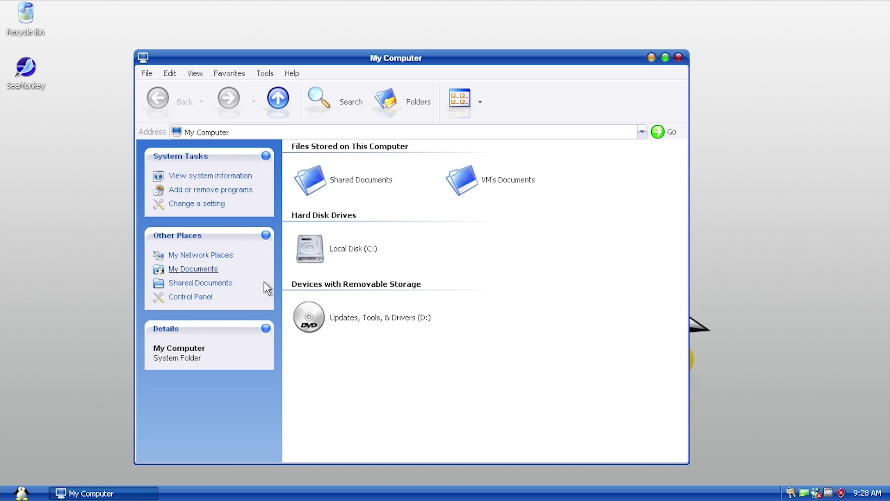
pyautogui.doubleClick(318, 254)
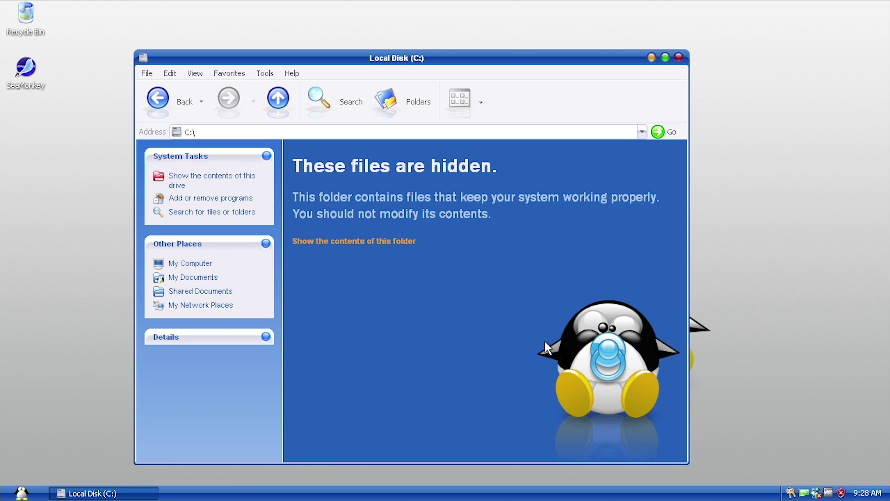
pyautogui.click(318, 240)
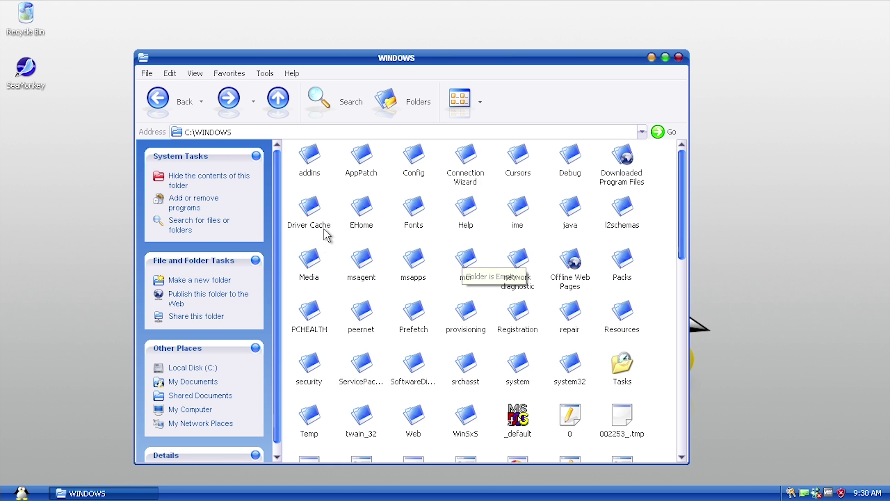
# Step: Look through the themed file and folder icons in C:\WINDOWS
pyautogui.scroll(-1, 452, 201)
pyautogui.scroll(-2, 510, 288)
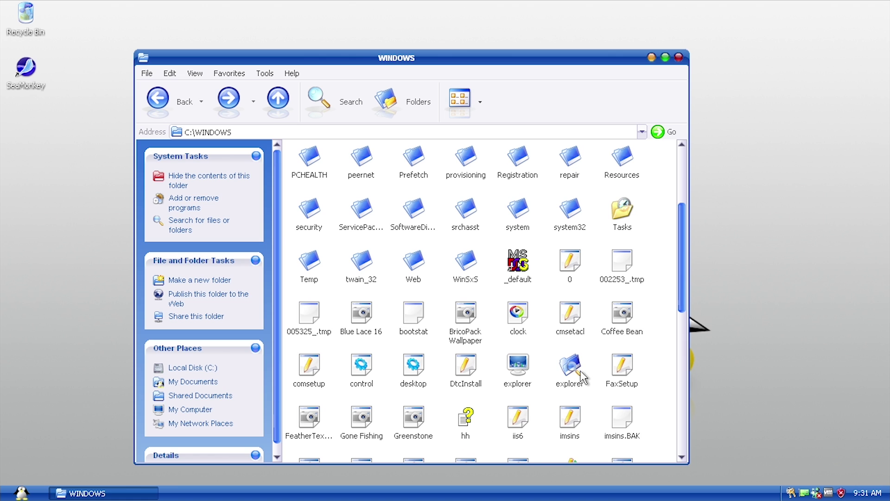
pyautogui.scroll(-10, 585, 376)
pyautogui.scroll(5, 544, 388)
pyautogui.scroll(-5, 486, 343)
pyautogui.moveTo(483, 345)
pyautogui.scroll(15, 482, 345)
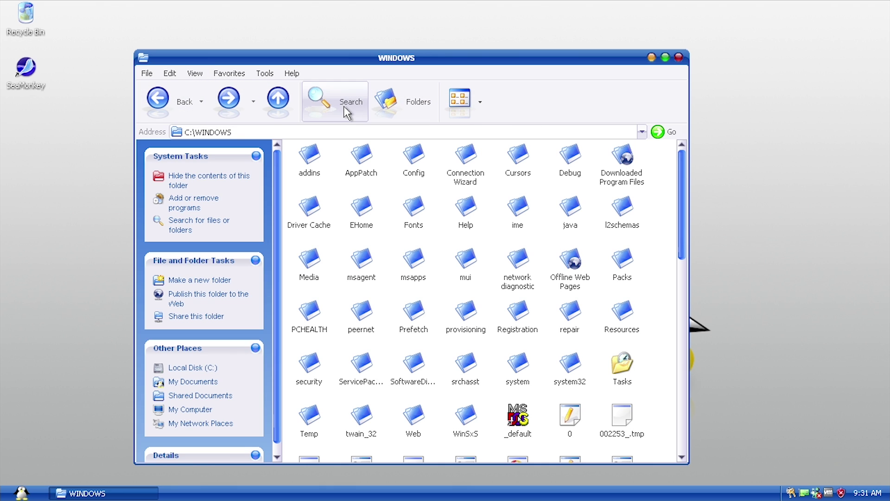
# Step: Go back from C:\WINDOWS through Local Disk (C:) to My Computer and inspect the themed drive icons
pyautogui.click(197, 100)
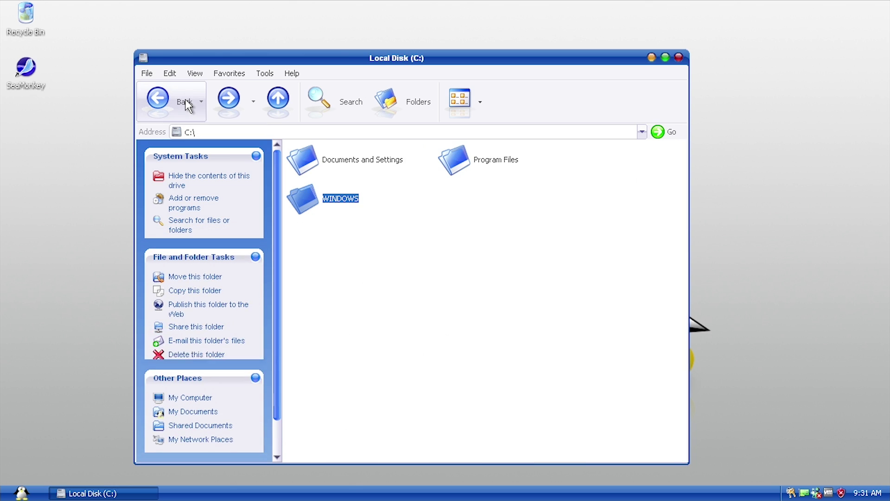
pyautogui.click(190, 102)
pyautogui.click(510, 255)
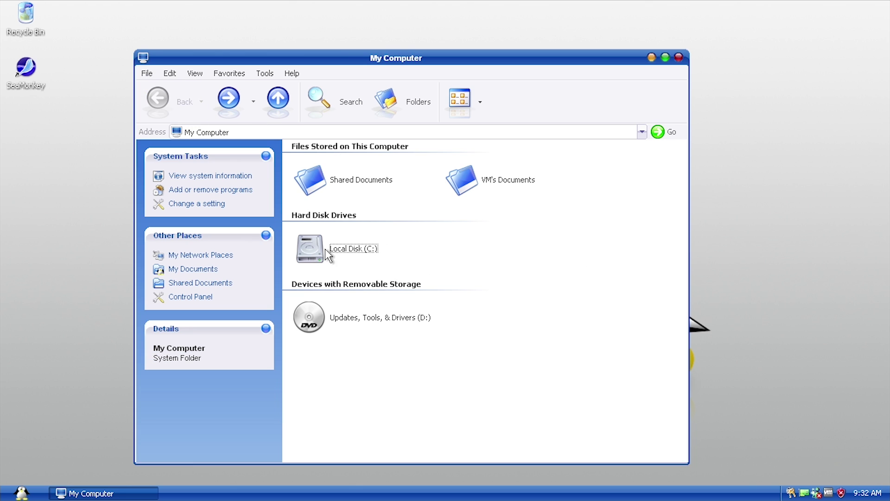
pyautogui.moveTo(325, 257)
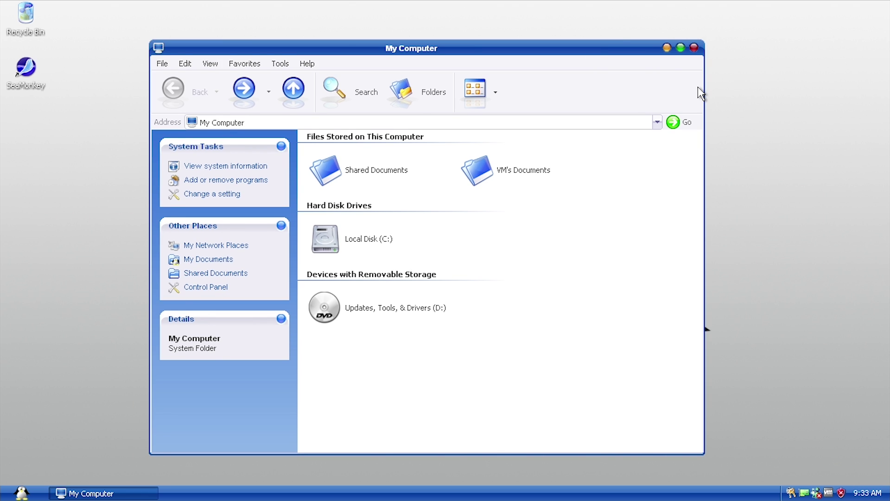
# Step: Open the Control Panel and switch it to Classic View
pyautogui.click(21, 493)
pyautogui.click(153, 325)
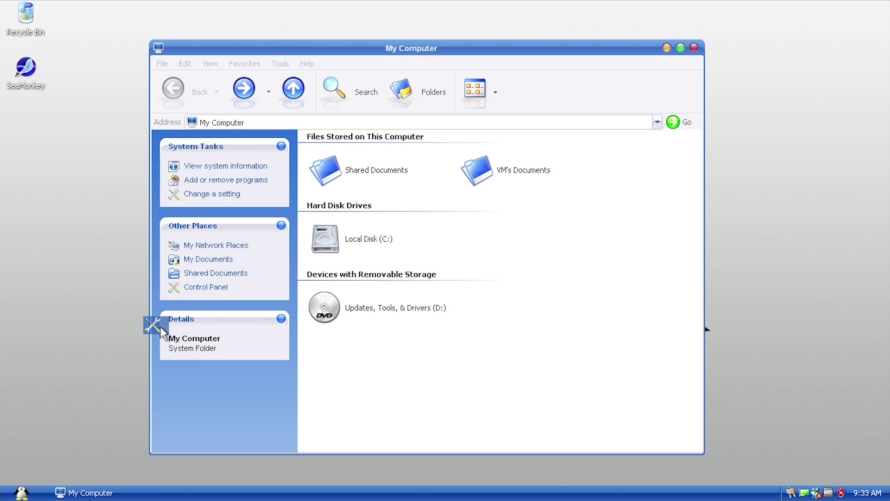
pyautogui.moveTo(294, 76); pyautogui.dragTo(370, 46)
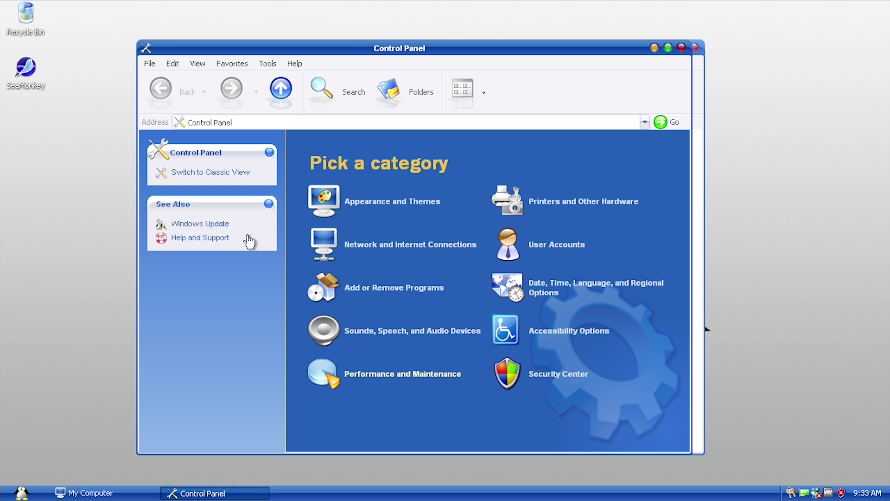
pyautogui.click(219, 181)
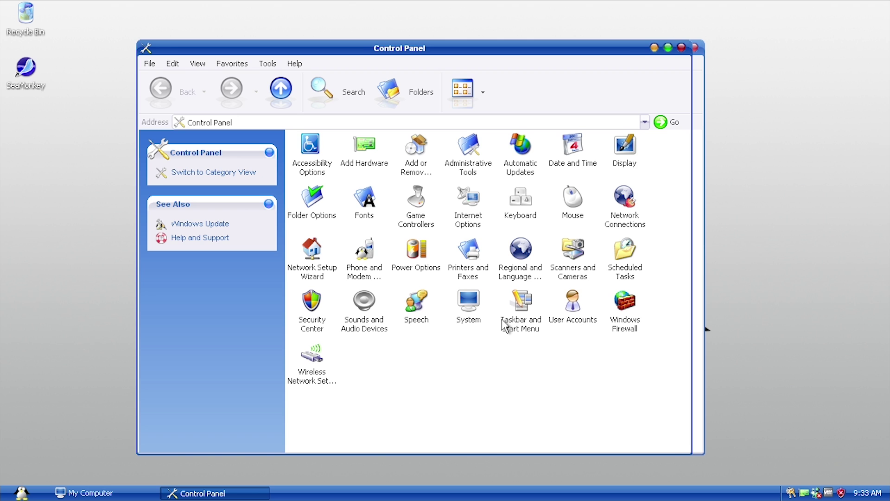
# Step: Open System Properties and look through its themed General, Computer Name, Hardware, Advanced, Remote and System Restore pages
pyautogui.doubleClick(473, 297)
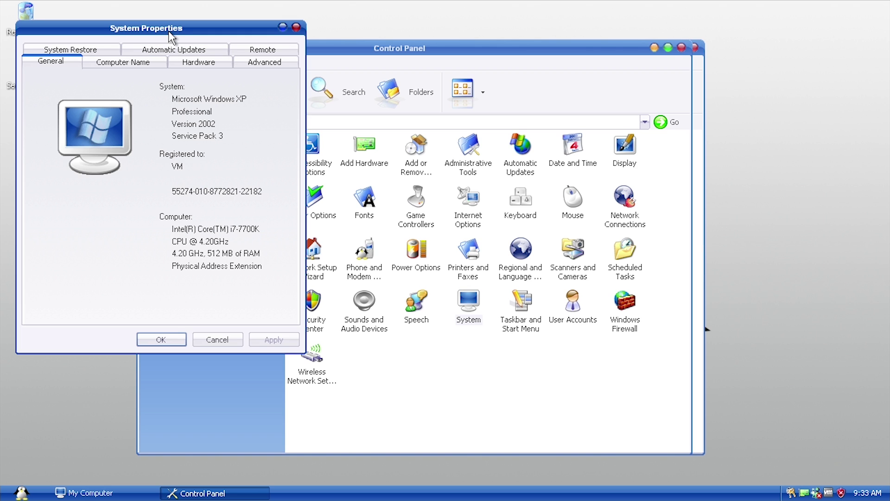
pyautogui.moveTo(171, 36); pyautogui.dragTo(432, 110)
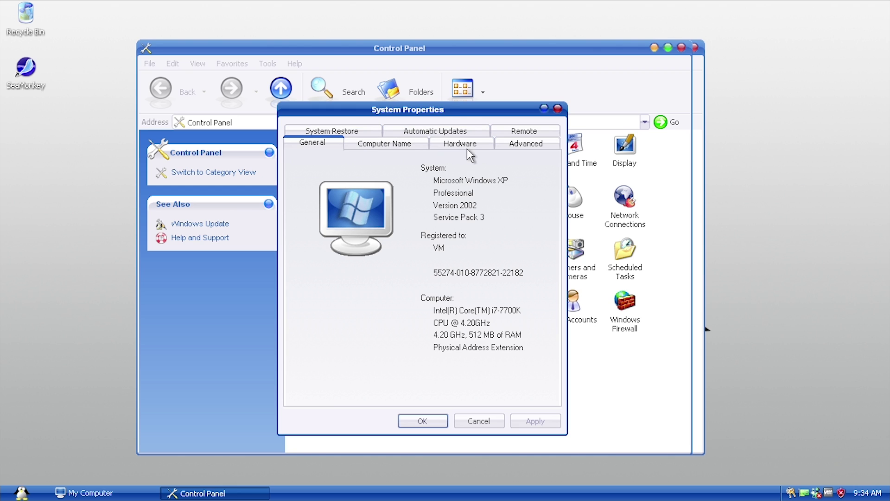
pyautogui.click(372, 144)
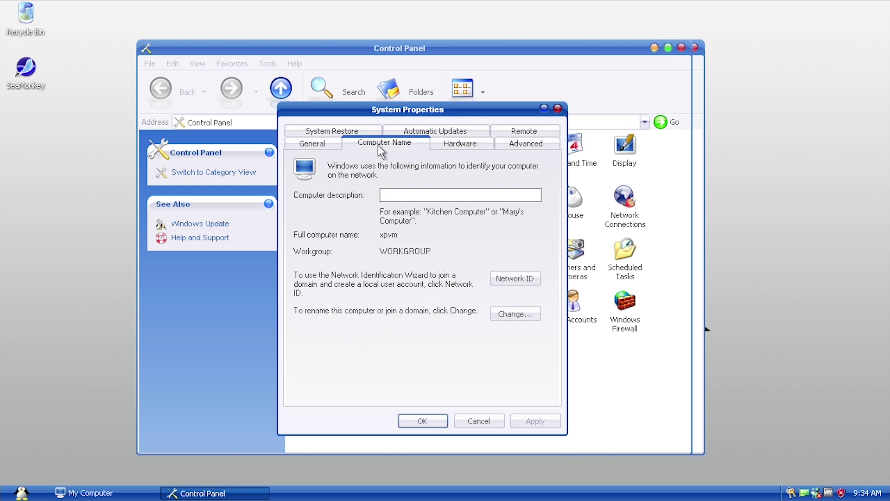
pyautogui.click(453, 146)
pyautogui.click(513, 143)
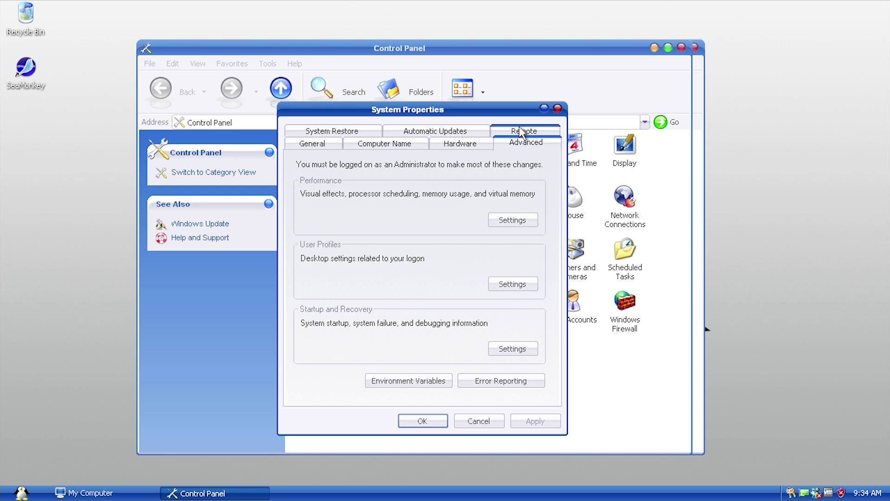
pyautogui.click(523, 131)
pyautogui.click(474, 146)
pyautogui.click(526, 143)
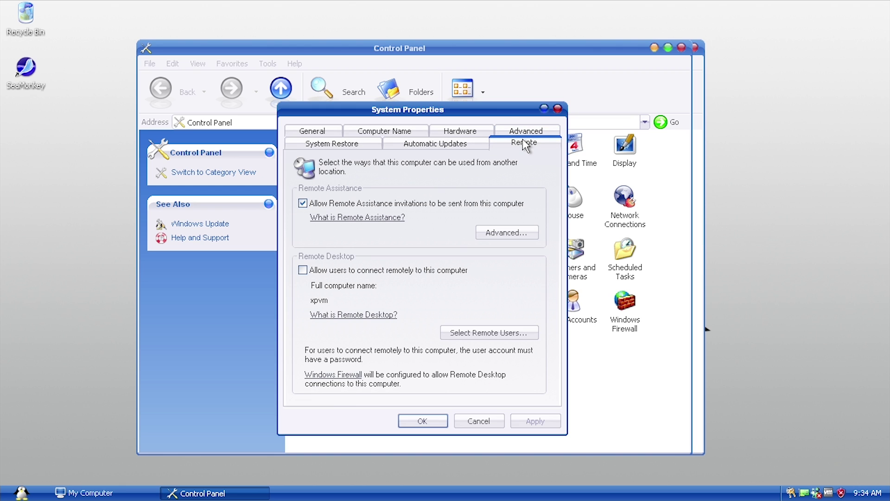
pyautogui.click(322, 145)
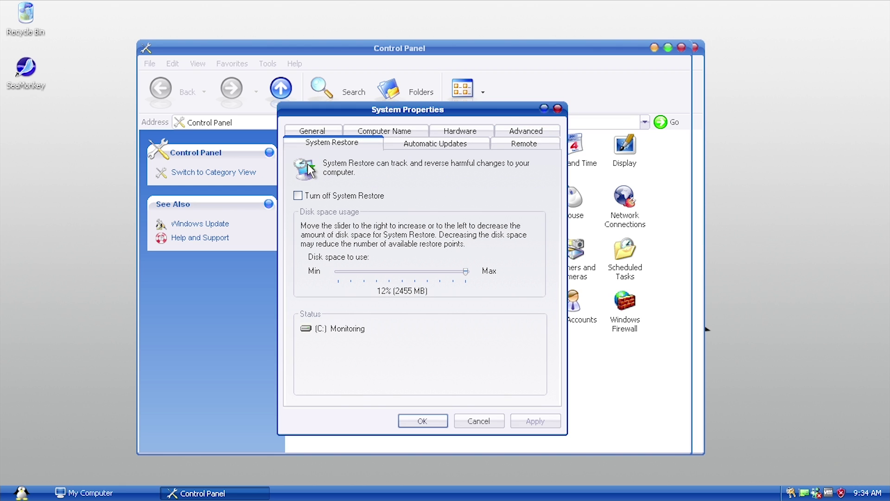
pyautogui.click(385, 130)
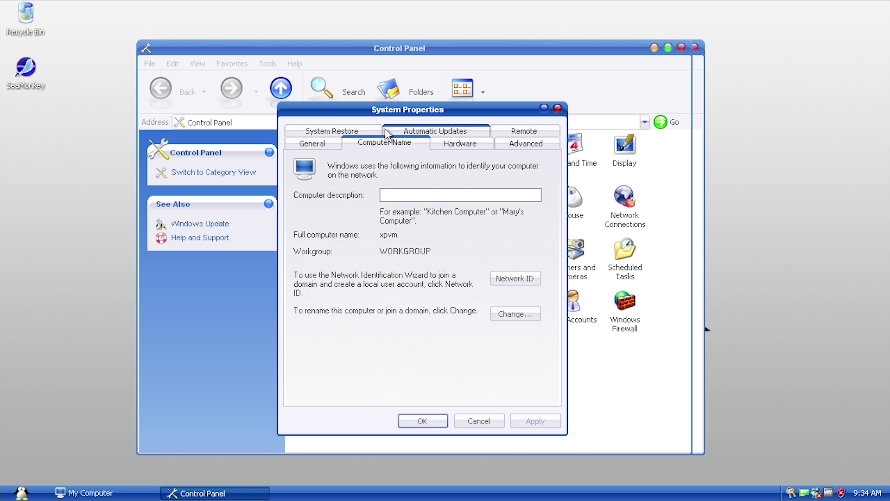
pyautogui.click(452, 144)
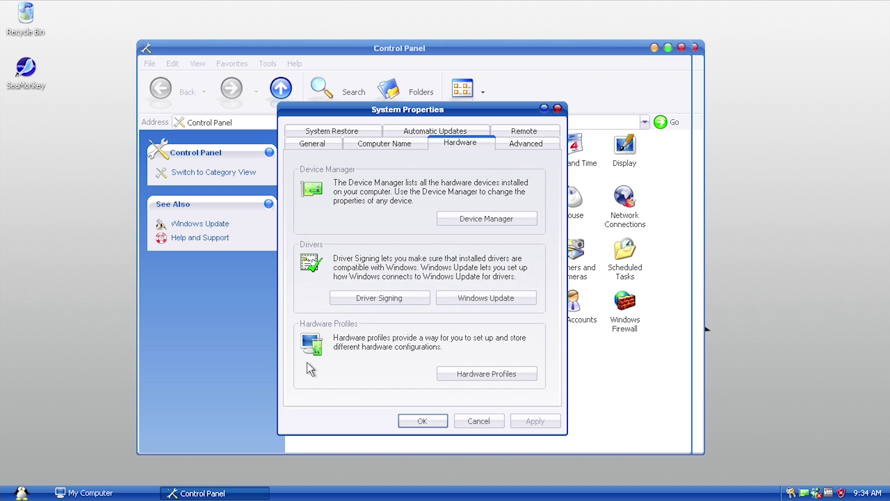
# Step: Examine the device icons in Device Manager, including the display adapters, and close it together with System Properties
pyautogui.click(463, 219)
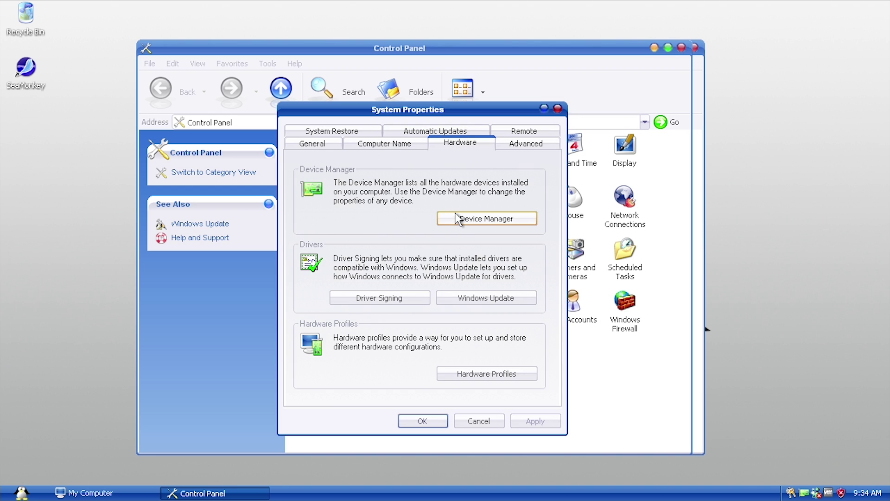
pyautogui.moveTo(222, 46); pyautogui.dragTo(377, 78)
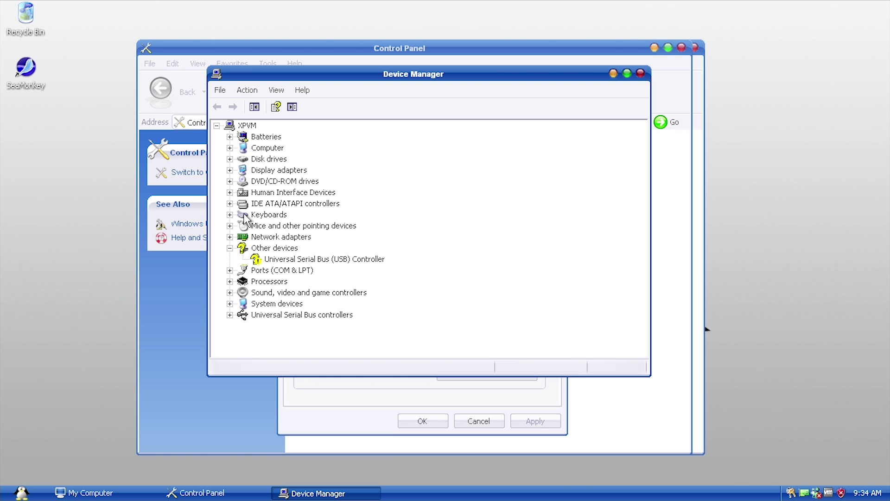
pyautogui.click(229, 170)
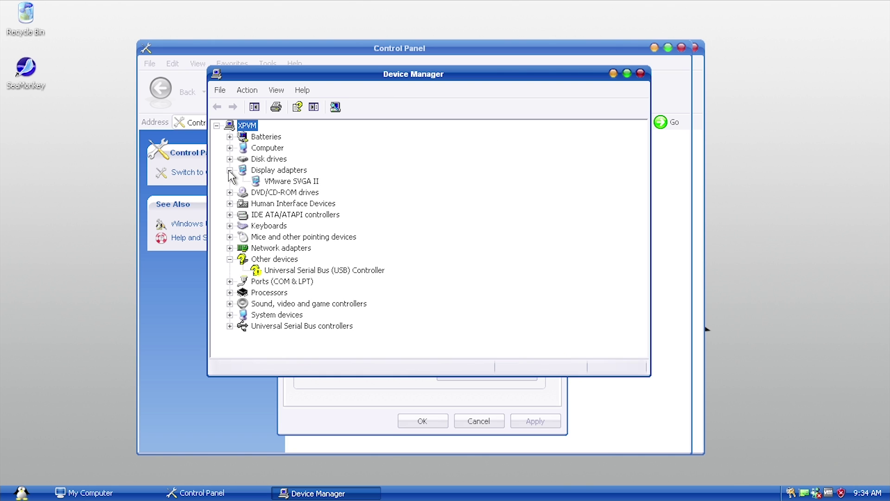
pyautogui.click(229, 171)
pyautogui.moveTo(383, 75); pyautogui.dragTo(322, 121)
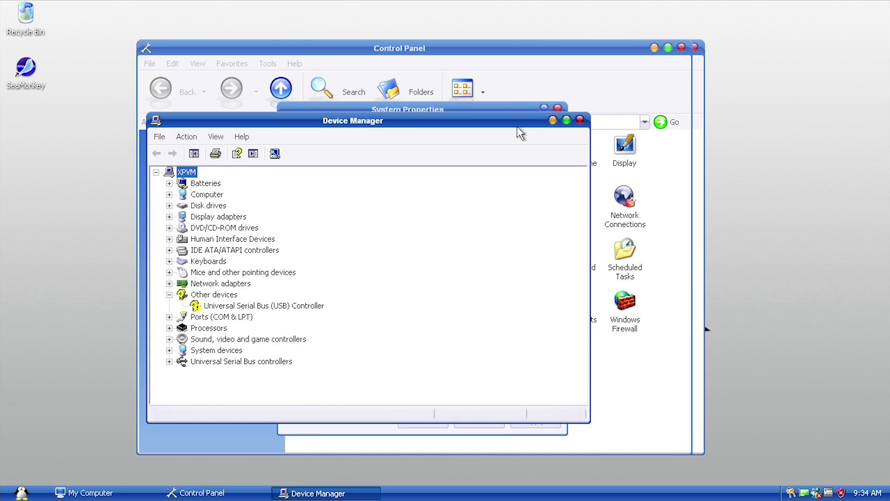
pyautogui.click(580, 120)
pyautogui.click(558, 108)
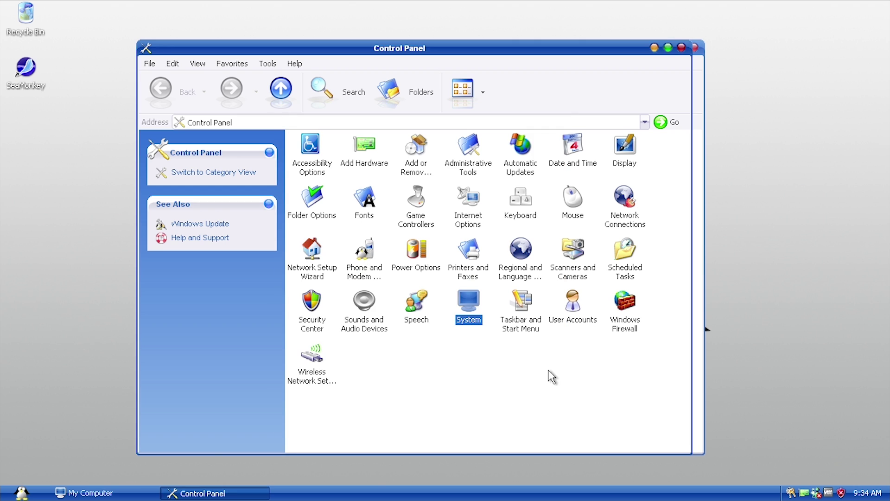
# Step: Open the Display settings and apply the Windows XP theme
pyautogui.click(550, 364)
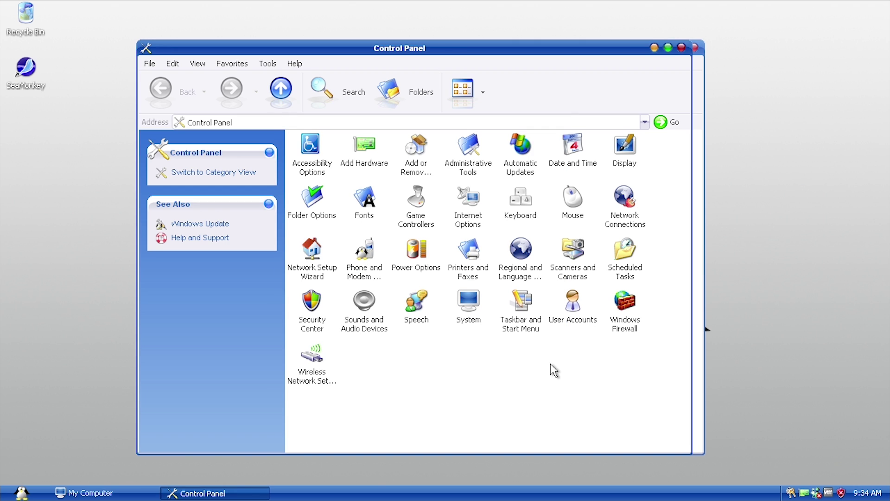
pyautogui.doubleClick(628, 147)
pyautogui.moveTo(230, 66); pyautogui.dragTo(438, 93)
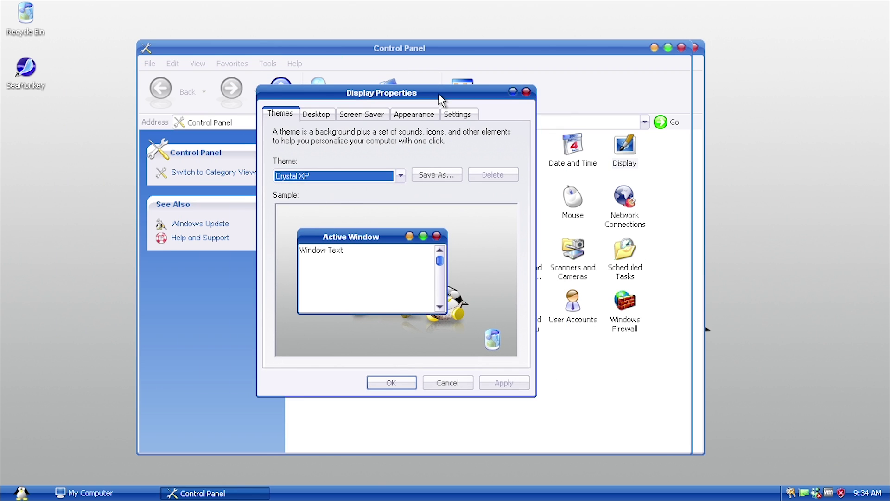
pyautogui.click(400, 177)
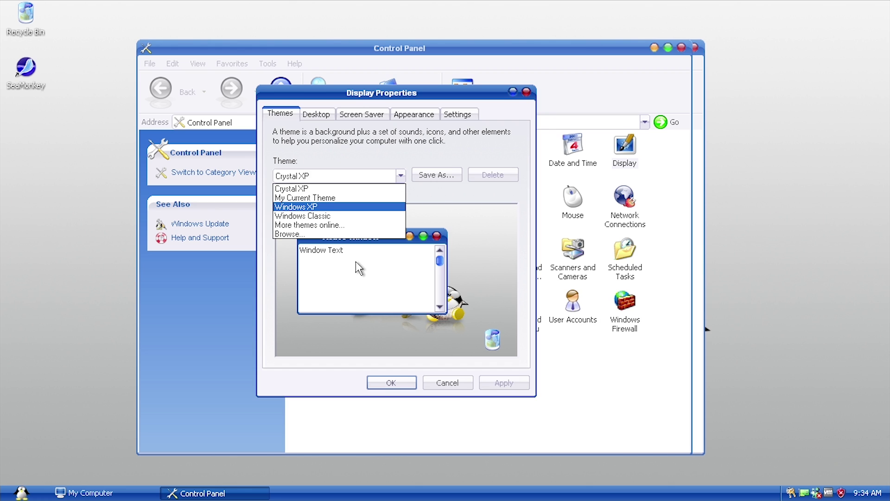
pyautogui.press('Return')
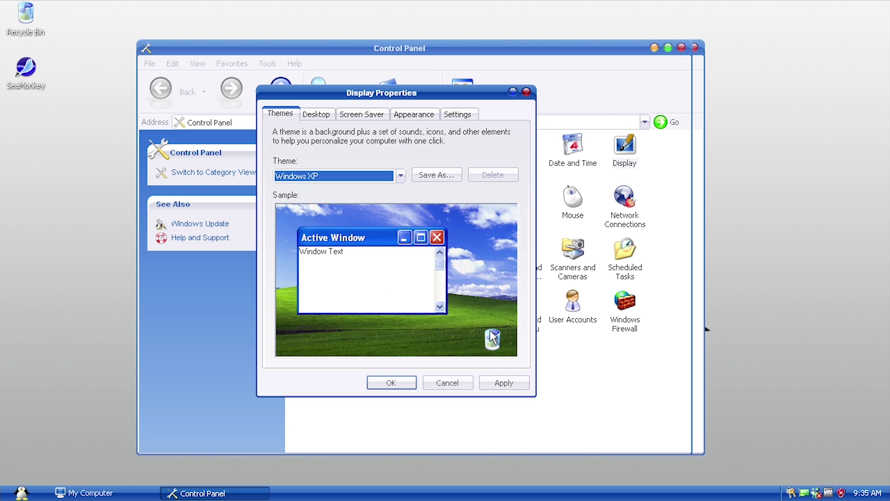
pyautogui.click(505, 382)
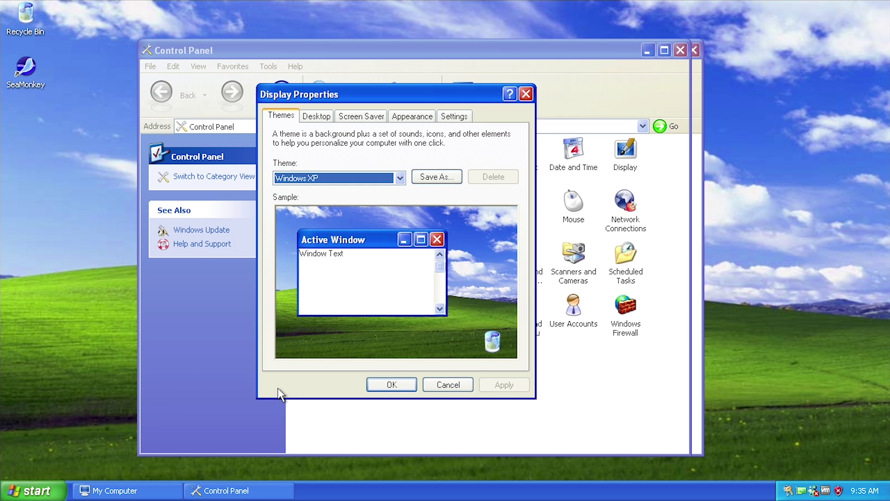
# Step: Inspect the Start menu, My Computer, Local Disk (C:) and C:\WINDOWS under the applied theme, and close the folder window
pyautogui.click(60, 490)
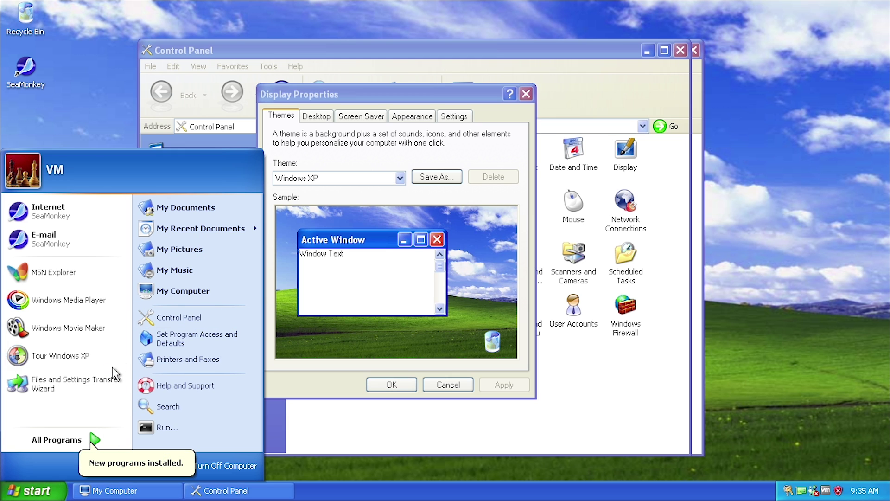
pyautogui.click(158, 293)
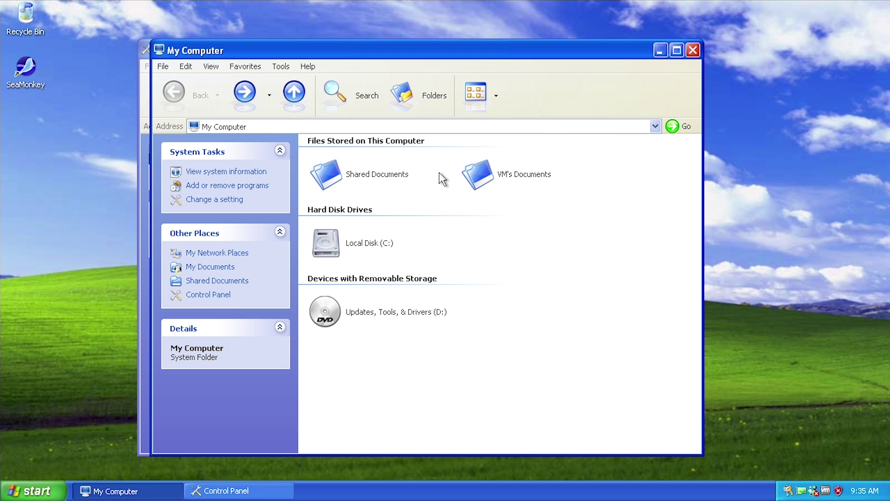
pyautogui.doubleClick(339, 253)
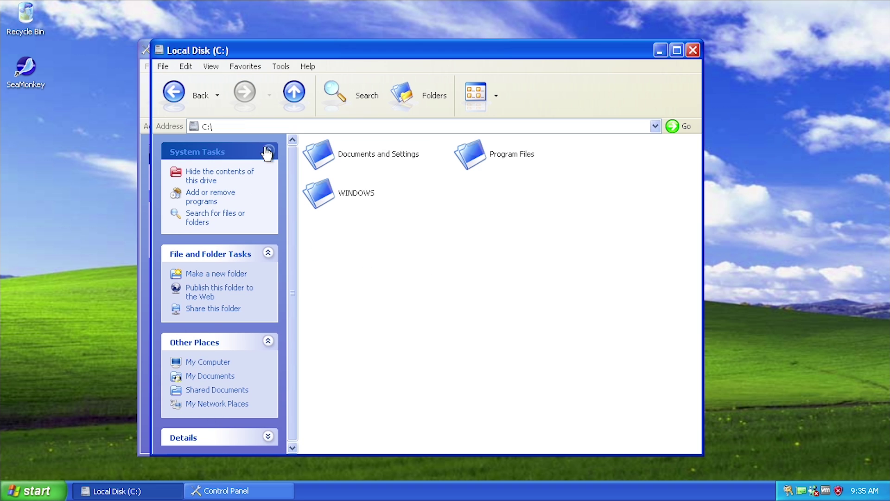
pyautogui.doubleClick(318, 193)
pyautogui.moveTo(696, 179)
pyautogui.mouseDown()
pyautogui.moveTo(697, 341)
pyautogui.moveTo(697, 169)
pyautogui.mouseUp()
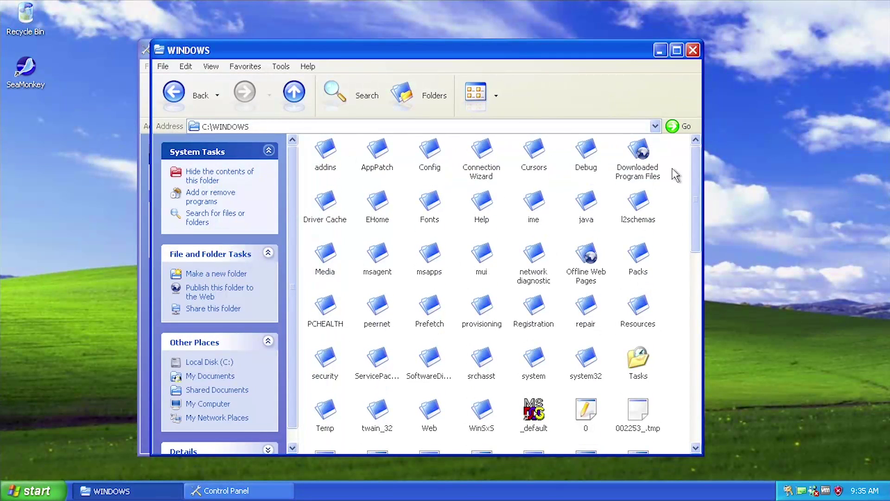
pyautogui.click(692, 50)
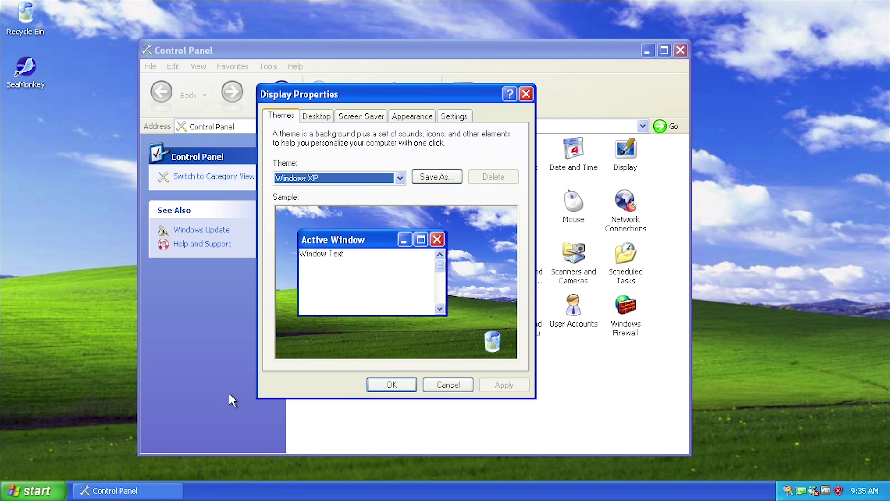
# Step: Open the Extras folder of the Crystal XP pack from the installed programs
pyautogui.click(64, 484)
pyautogui.click(56, 439)
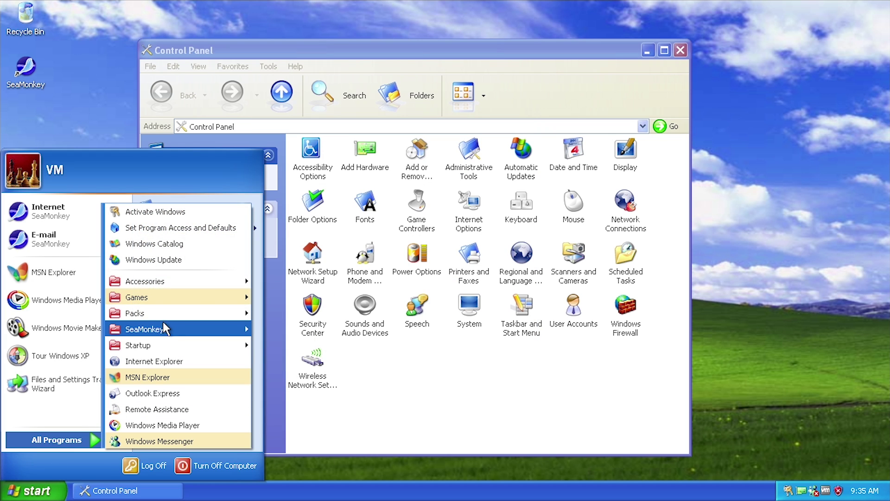
pyautogui.moveTo(154, 314)
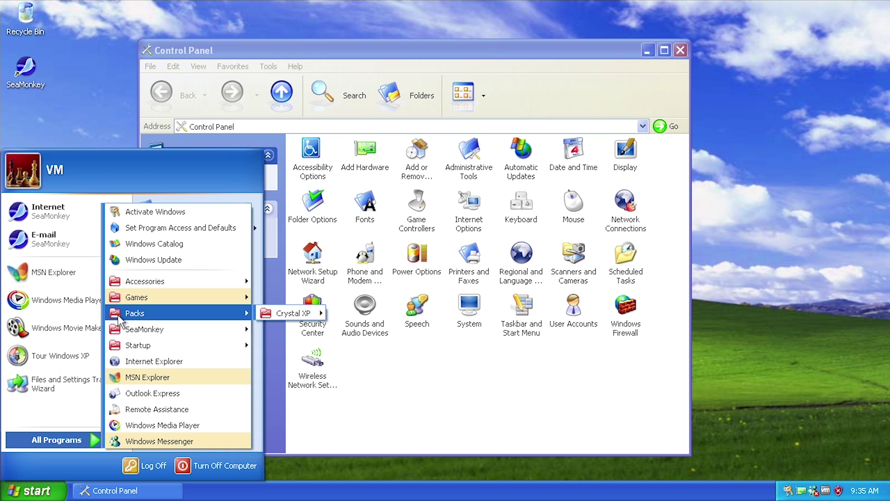
pyautogui.moveTo(269, 318)
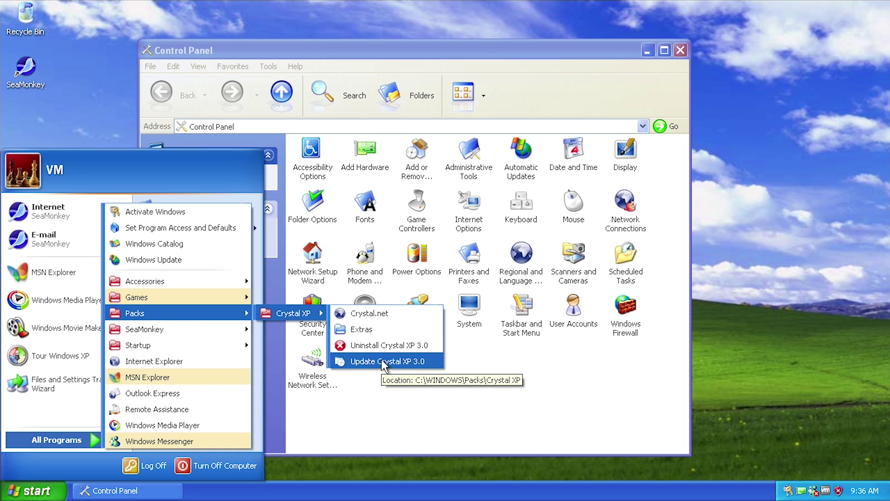
pyautogui.click(361, 329)
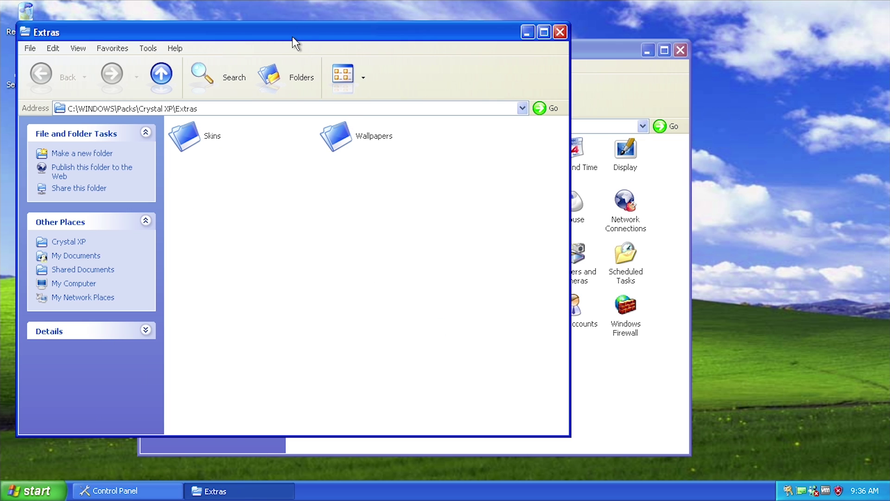
# Step: Open the Wallpapers folder inside Extras and browse its penguin images
pyautogui.moveTo(292, 36); pyautogui.dragTo(368, 70)
pyautogui.doubleClick(430, 172)
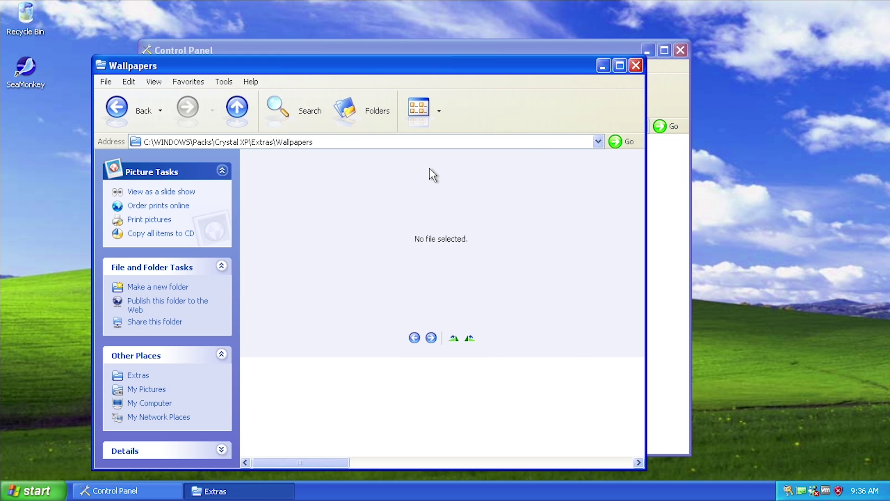
pyautogui.moveTo(343, 462); pyautogui.dragTo(537, 463)
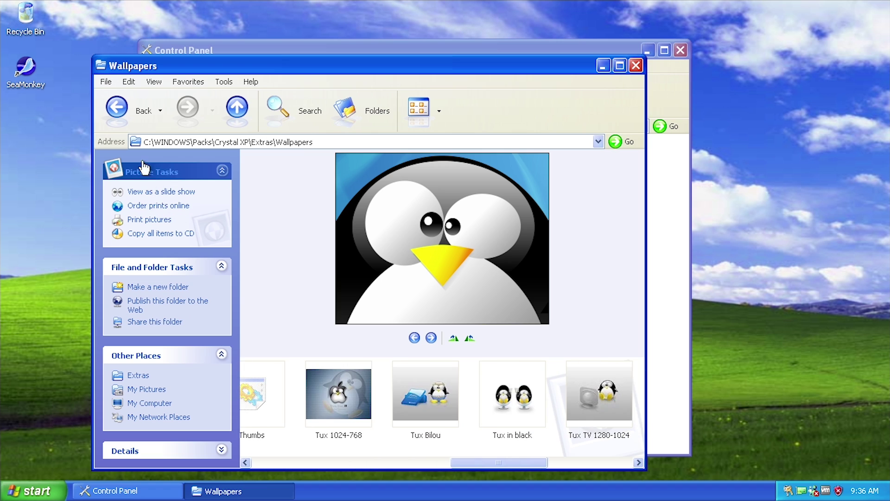
# Step: Go back to Extras, open the Skins folder and look inside its Dock background subfolder
pyautogui.press('BackSpace')
pyautogui.doubleClick(267, 171)
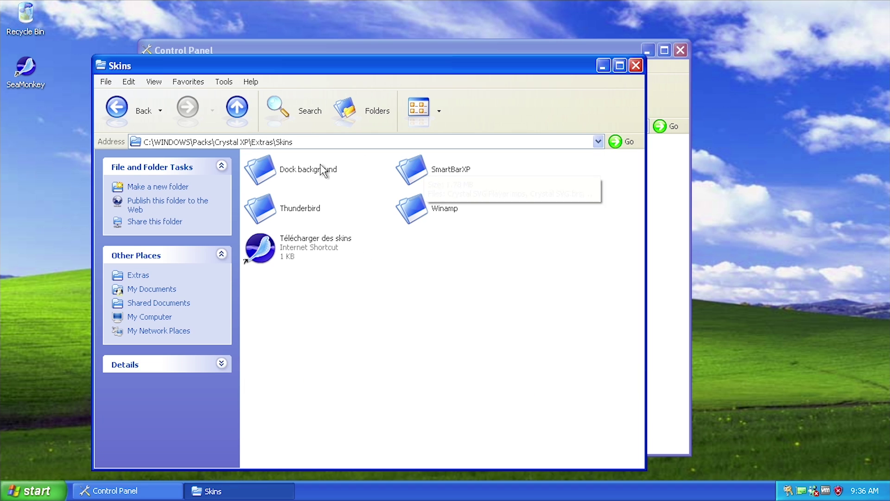
pyautogui.click(283, 174)
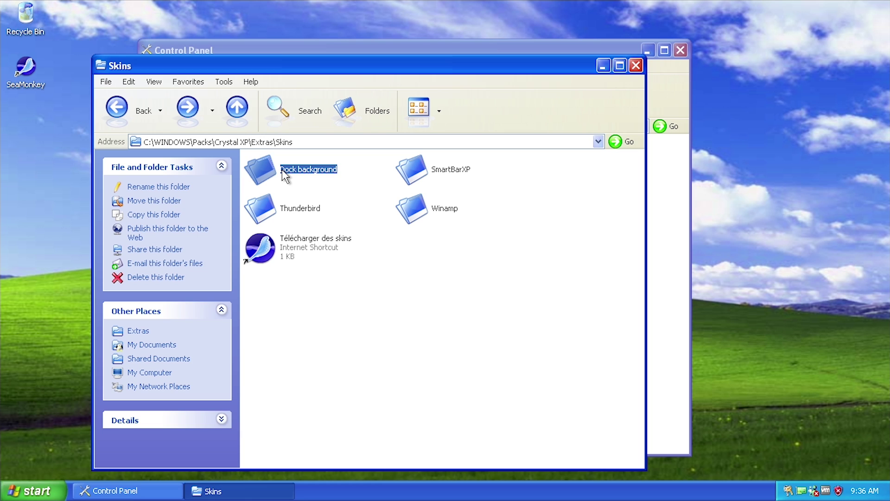
pyautogui.doubleClick(284, 175)
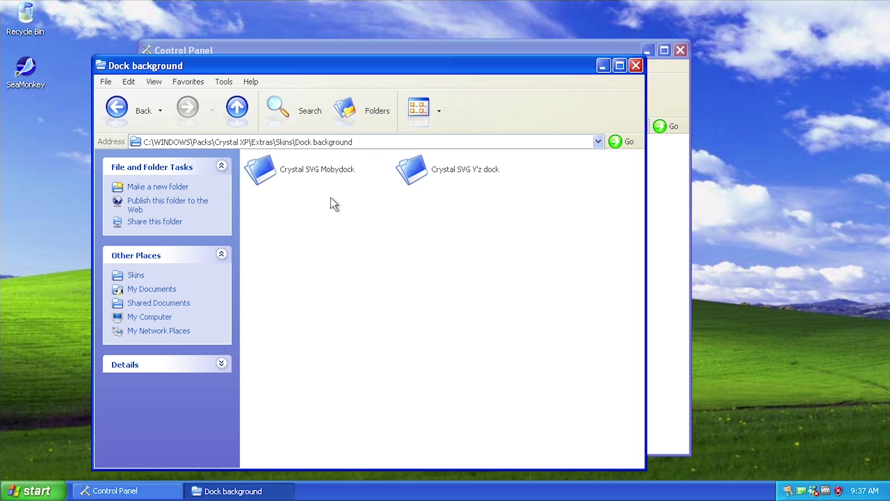
pyautogui.click(139, 111)
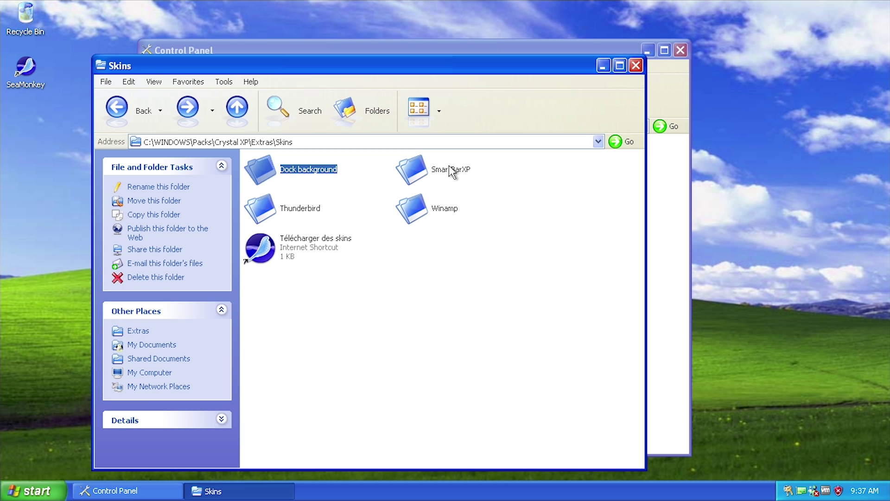
# Step: Look inside the Winamp skins subfolder, return to Skins and close the folder window
pyautogui.moveTo(317, 212)
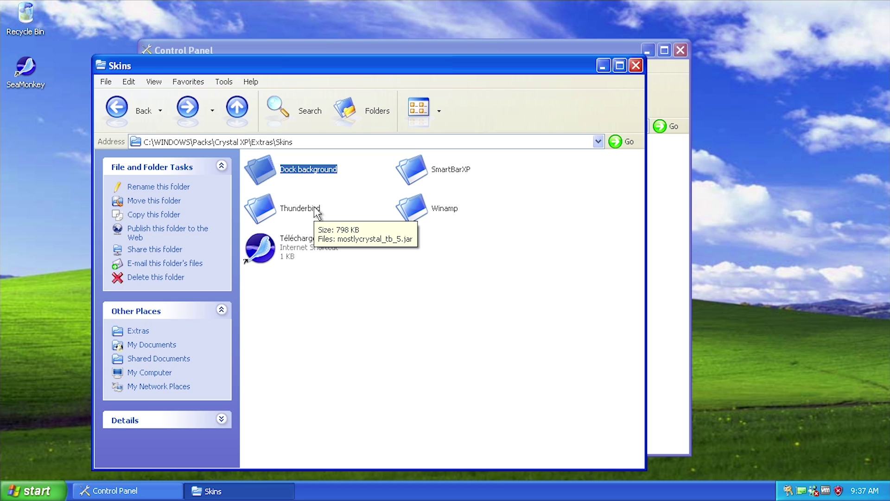
pyautogui.doubleClick(418, 216)
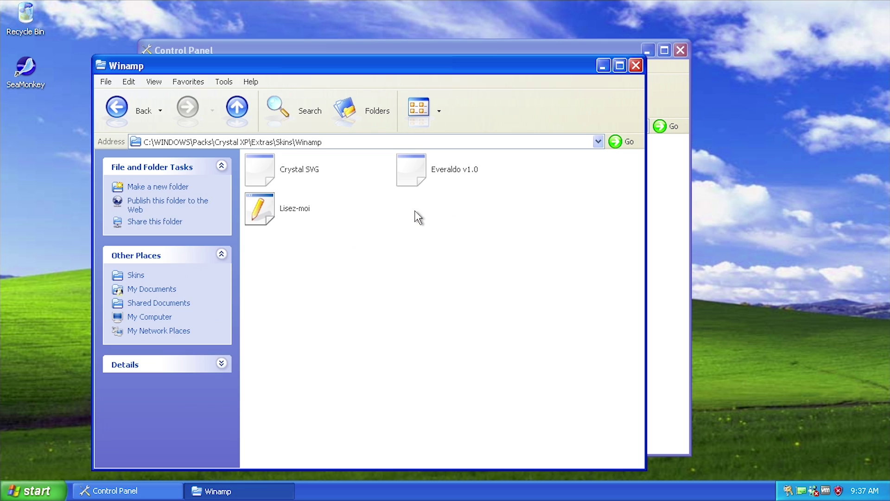
pyautogui.click(117, 107)
pyautogui.click(475, 207)
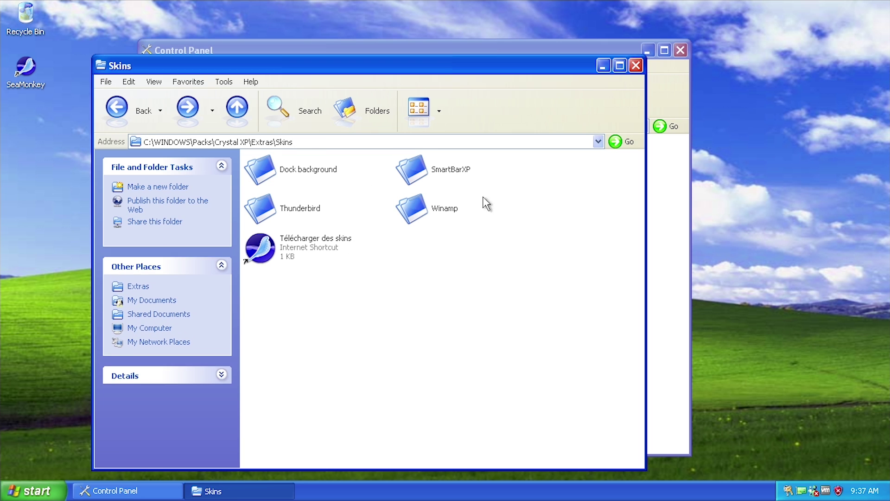
pyautogui.click(636, 65)
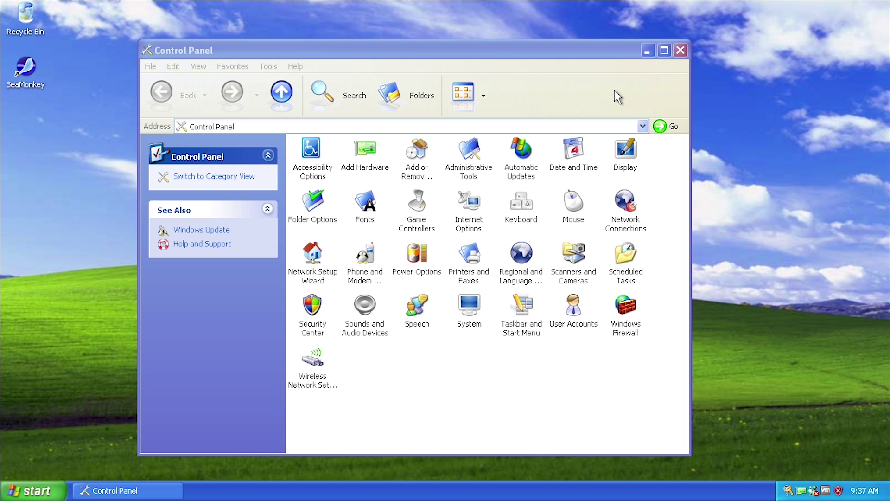
# Step: Minimize the Control Panel window and apply My Current Theme in Display Properties
pyautogui.click(646, 51)
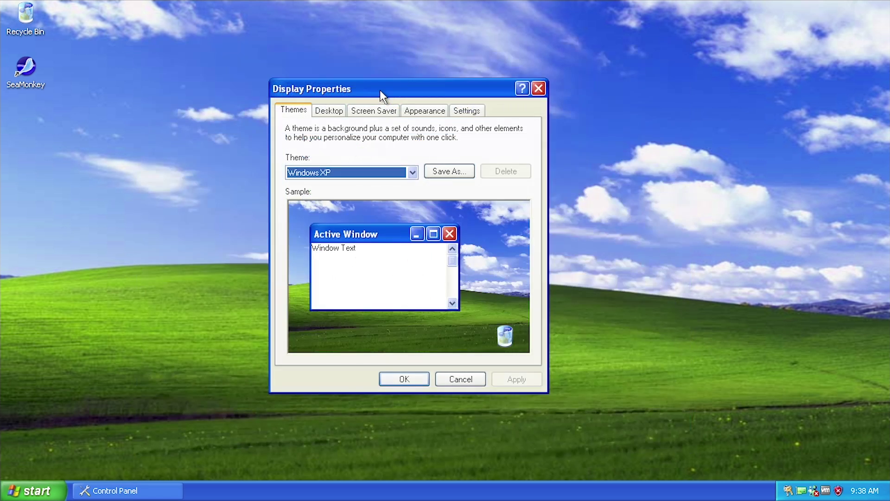
pyautogui.click(411, 178)
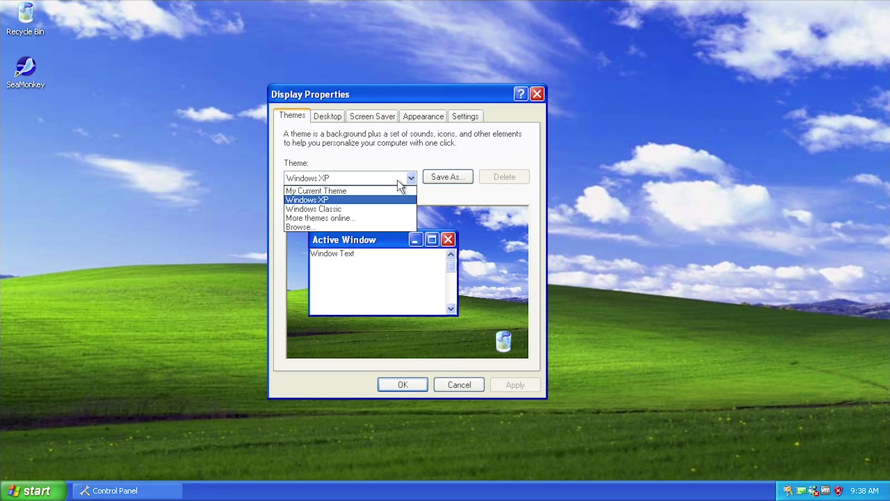
pyautogui.click(376, 190)
pyautogui.click(515, 384)
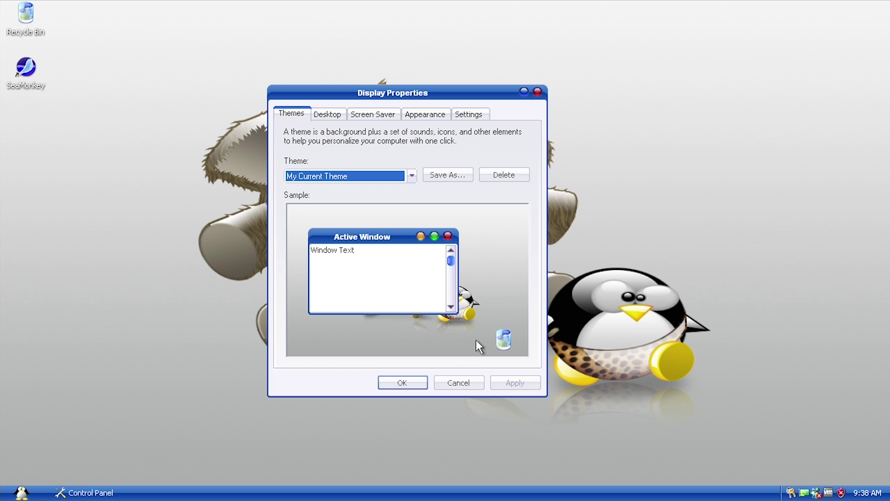
# Step: Browse the desktop backgrounds around BricoPack Wallpaper in the Display settings
pyautogui.click(324, 114)
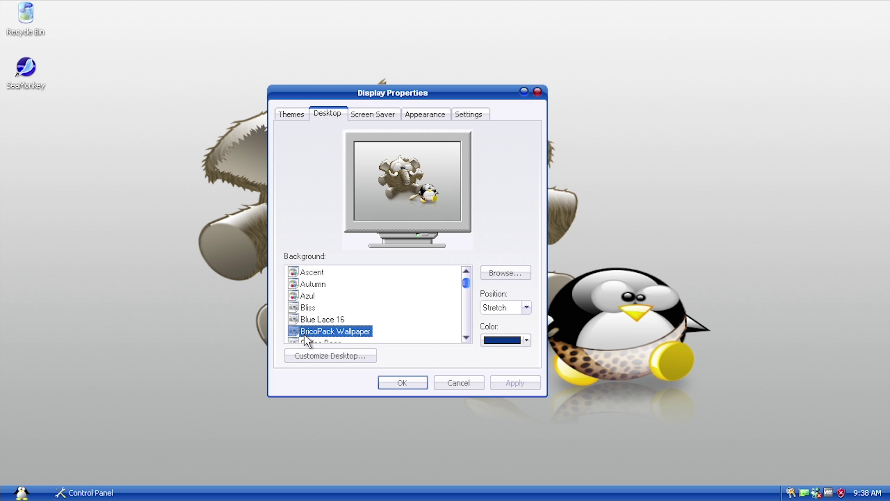
pyautogui.scroll(-2, 304, 334)
pyautogui.scroll(2, 304, 333)
pyautogui.scroll(-1, 305, 324)
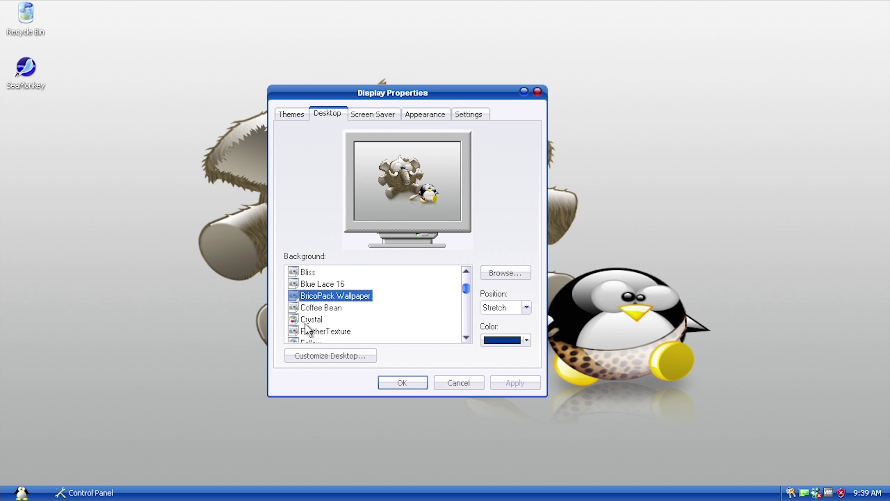
# Step: Review the available screen savers, choose Windows XP and preview it
pyautogui.click(368, 116)
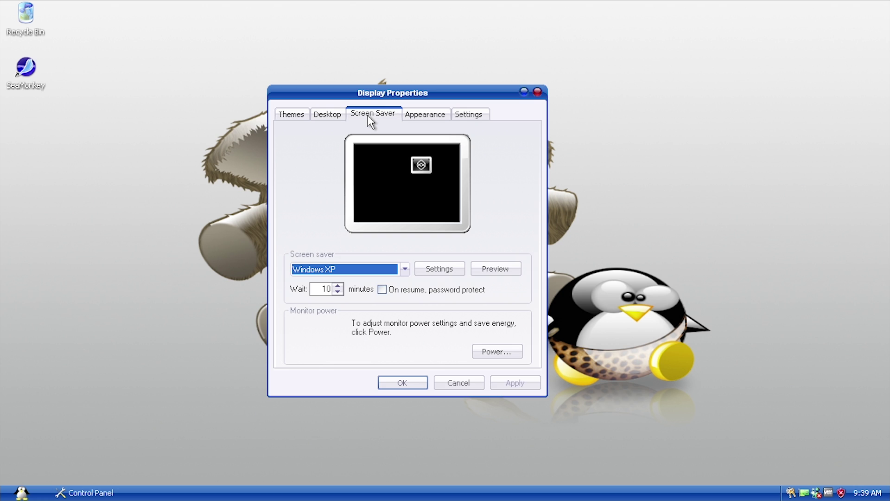
pyautogui.click(308, 271)
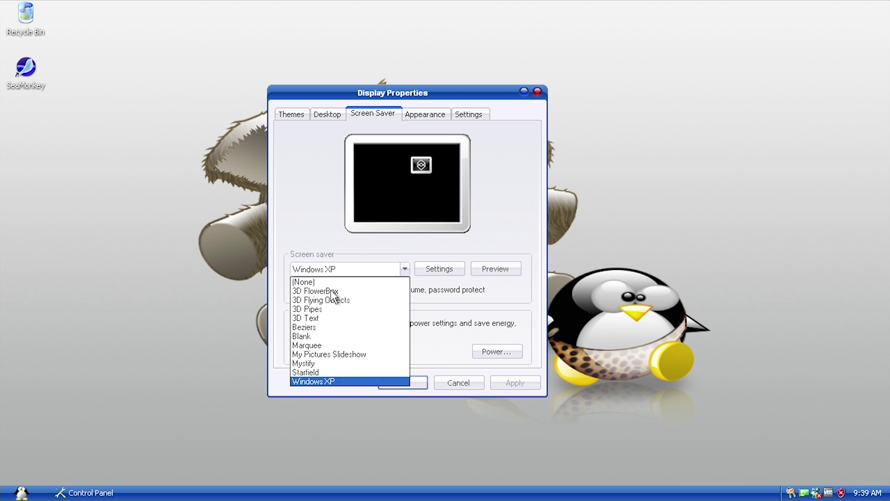
pyautogui.click(321, 379)
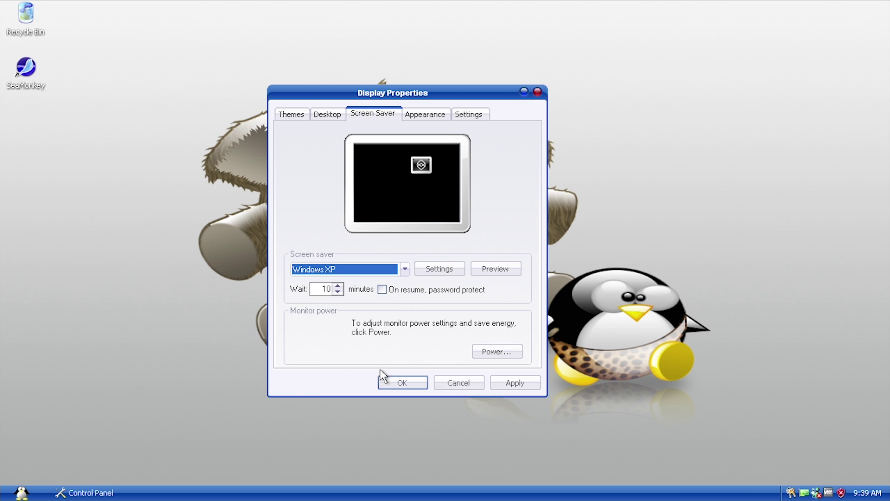
pyautogui.click(501, 271)
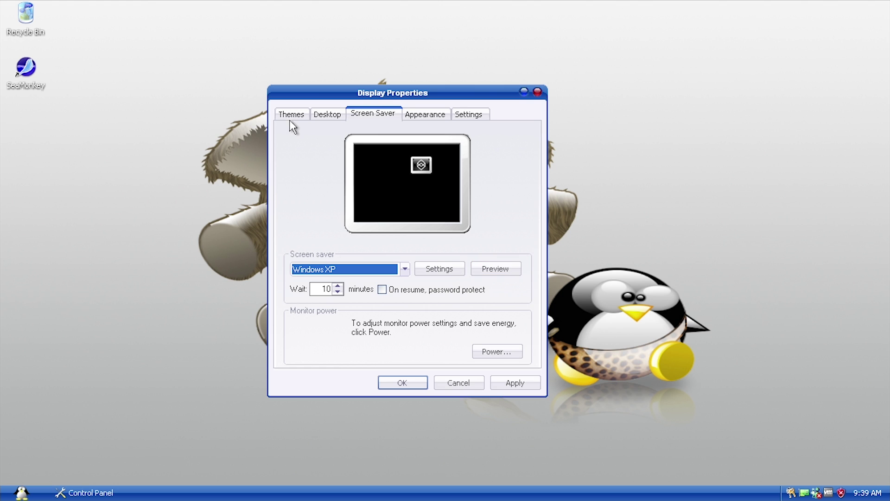
# Step: Switch the desktop theme to Windows XP and apply it
pyautogui.click(290, 115)
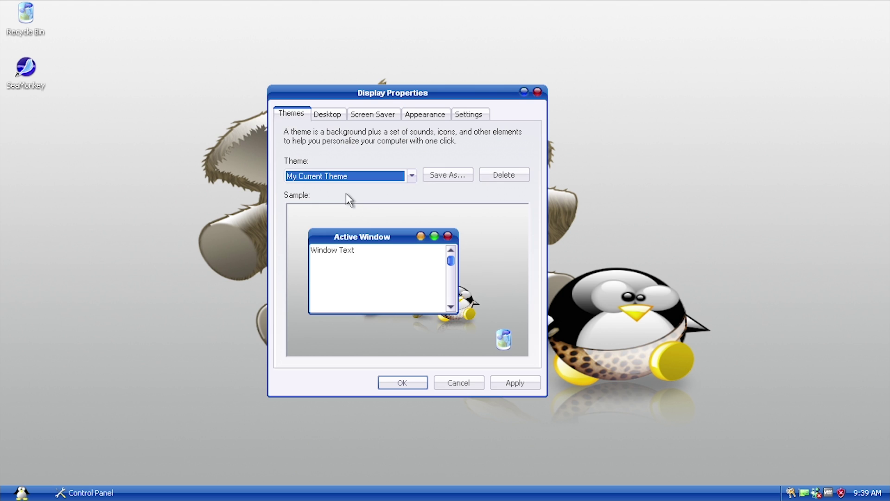
pyautogui.click(334, 176)
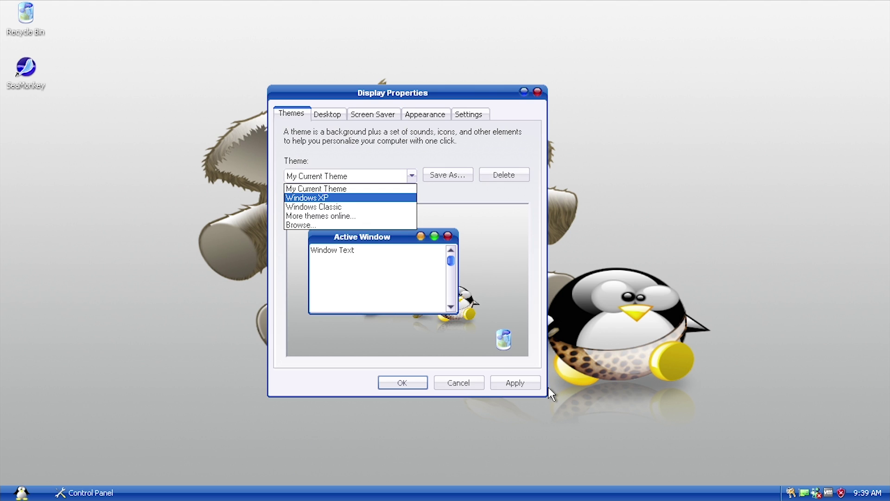
pyautogui.click(338, 197)
pyautogui.click(523, 383)
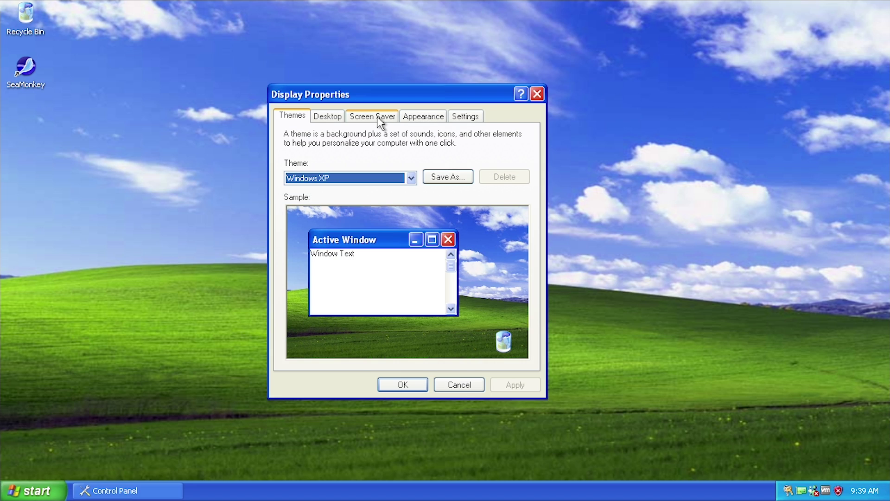
# Step: Check the screen saver list under the Windows XP theme, keeping the Windows XP screen saver selected
pyautogui.click(380, 117)
pyautogui.click(394, 273)
pyautogui.click(316, 273)
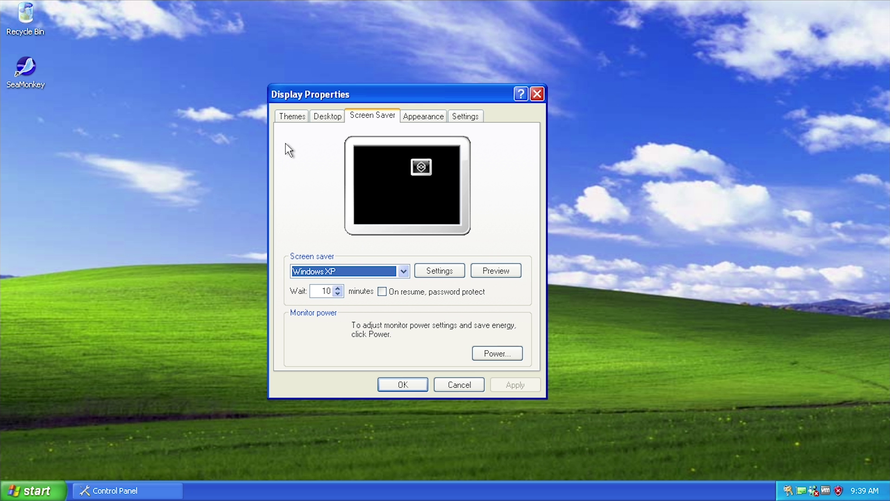
pyautogui.click(399, 271)
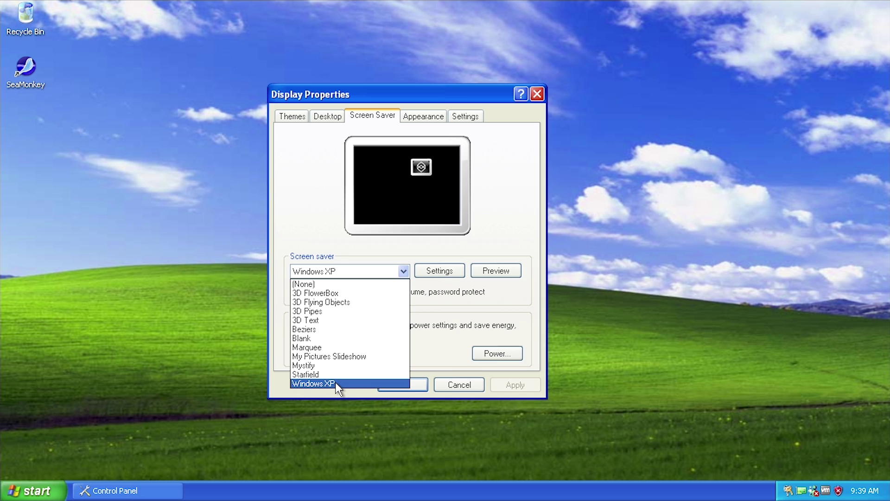
pyautogui.click(335, 383)
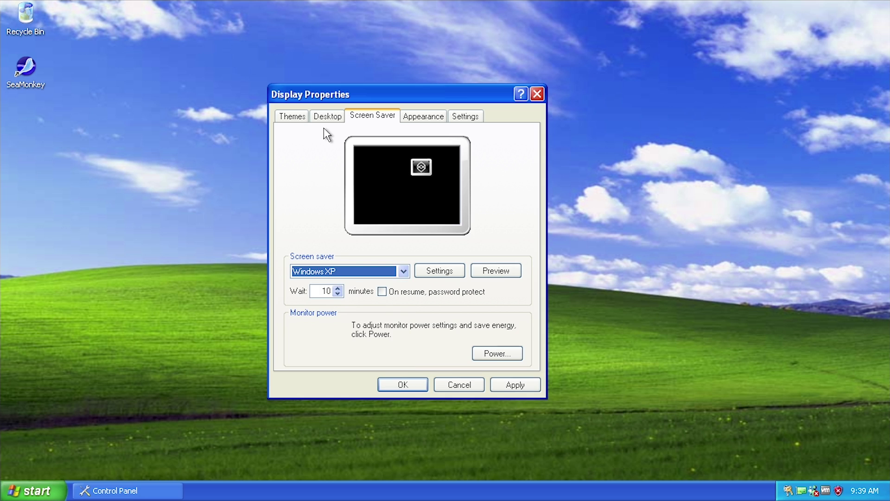
# Step: Return to the theme settings and reapply My Current Theme
pyautogui.click(301, 121)
pyautogui.click(514, 387)
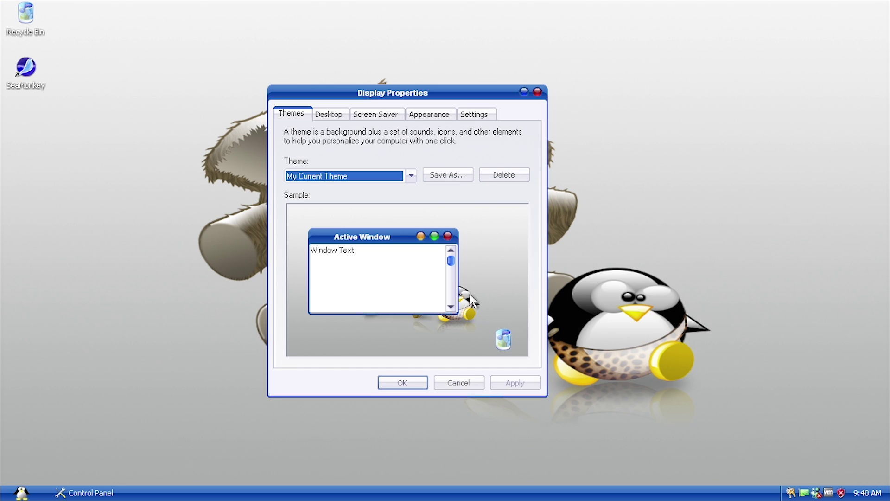
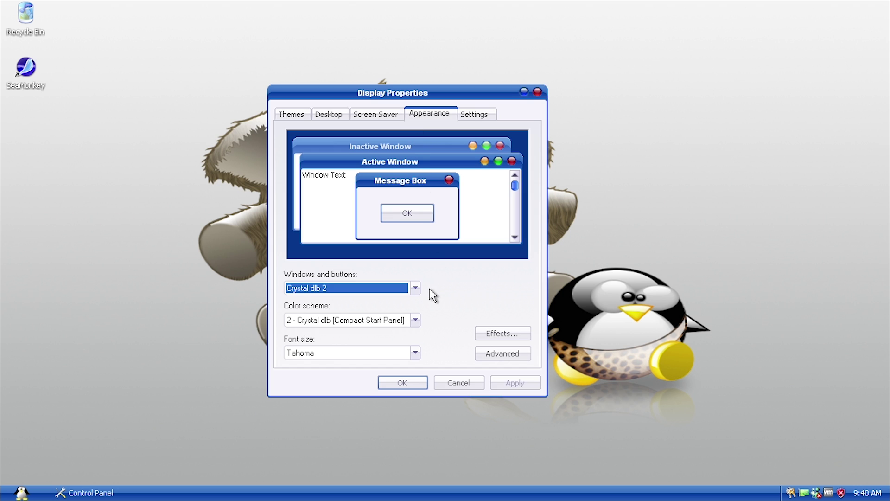
# Step: Review the Crystal dlb 2 color schemes and inspect the Start menu with the Compact Start Panel scheme
pyautogui.press('Tab')
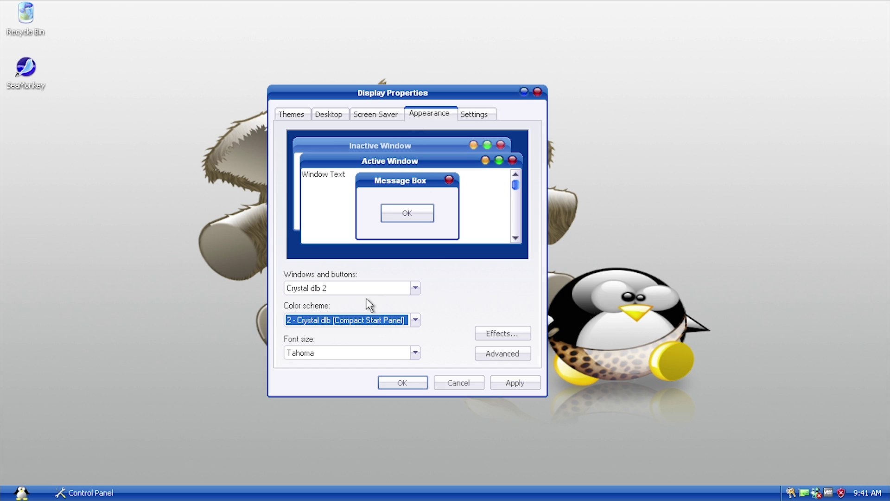
pyautogui.click(407, 319)
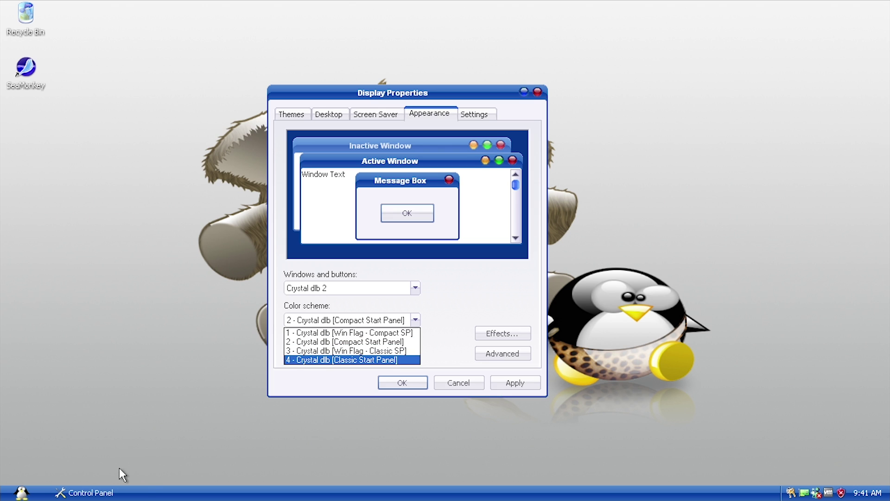
pyautogui.click(22, 493)
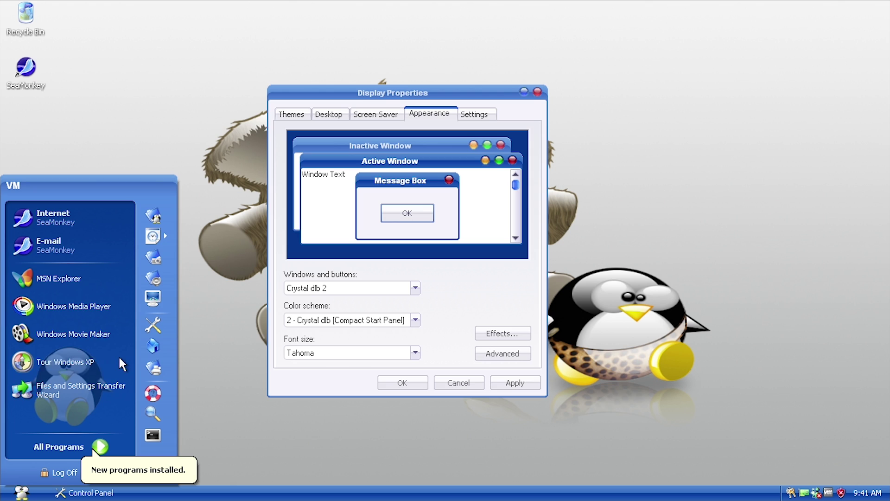
pyautogui.click(421, 316)
# Step: Set the color scheme to 4 - Crystal dlb [Classic Start Panel] and apply it
pyautogui.click(415, 320)
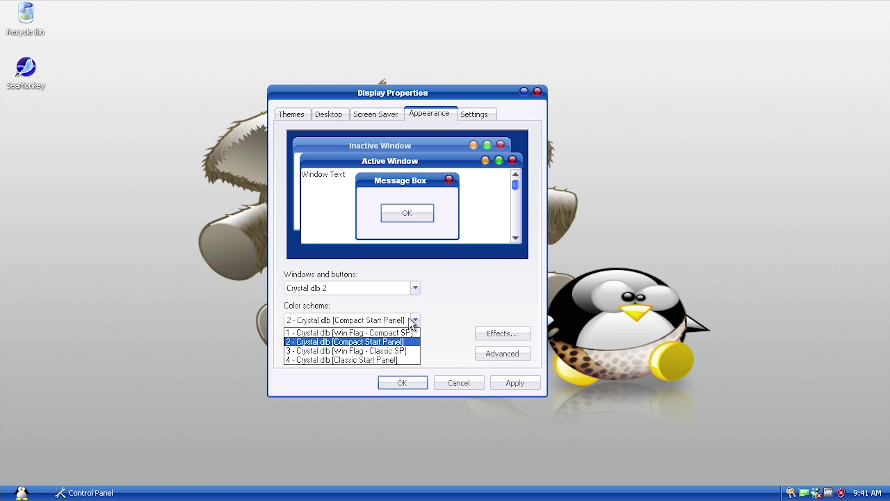
pyautogui.click(322, 359)
pyautogui.click(516, 382)
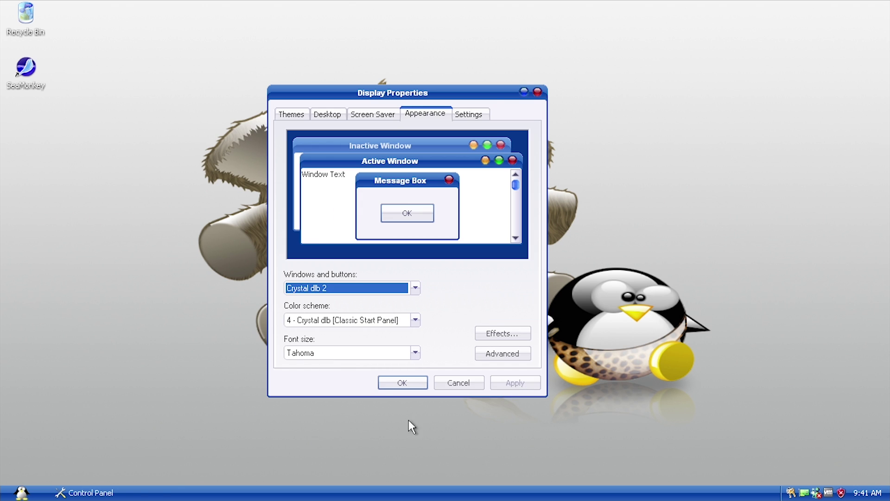
# Step: Inspect the Start menu under the Classic Start Panel scheme and close it
pyautogui.click(21, 493)
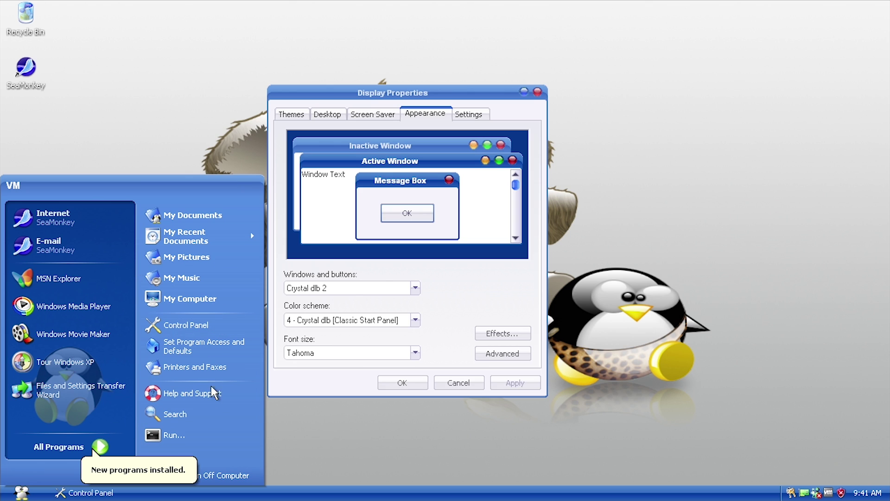
pyautogui.moveTo(185, 245)
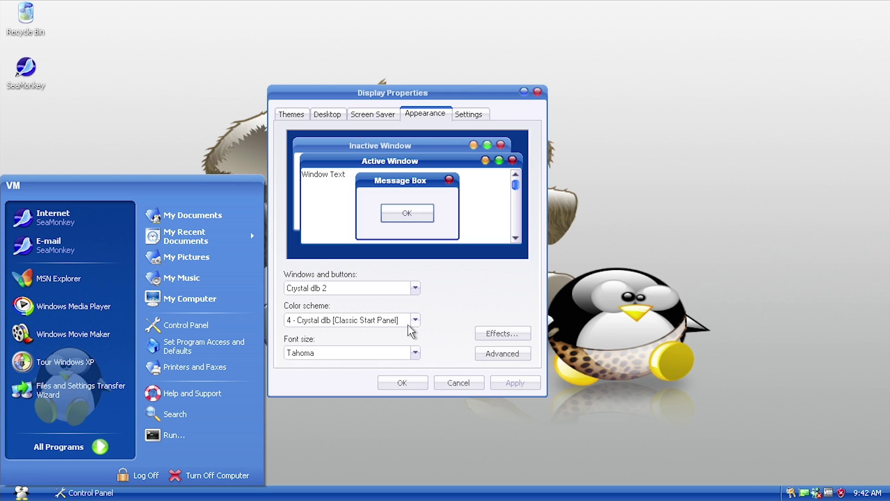
pyautogui.click(446, 330)
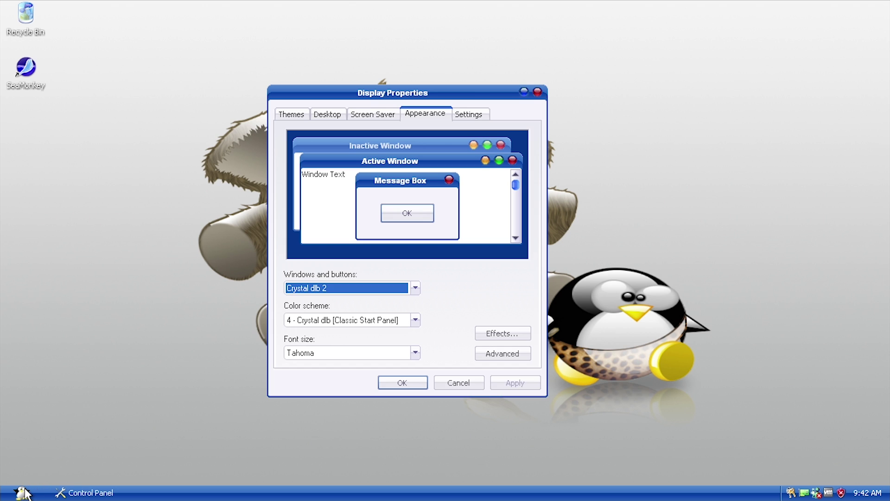
# Step: Apply the color scheme 1 - Crystal dlb [Win Flag - Compact SP] and inspect the Start menu under it
pyautogui.click(414, 321)
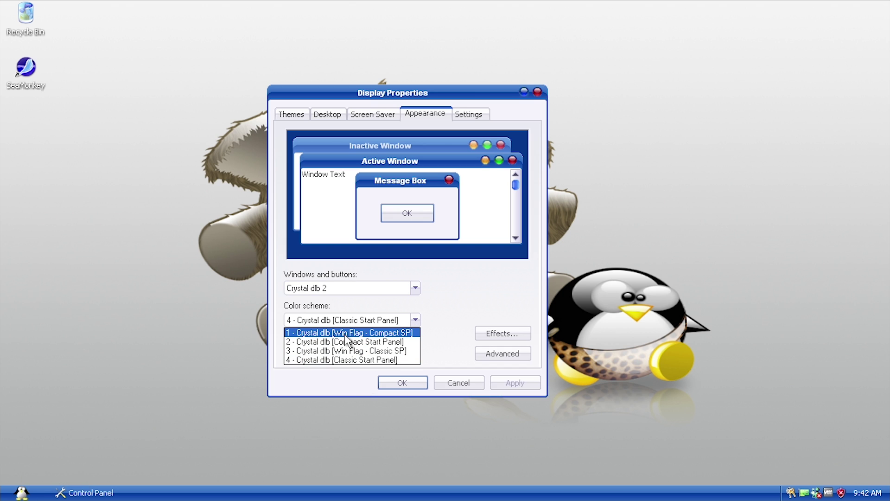
pyautogui.click(402, 332)
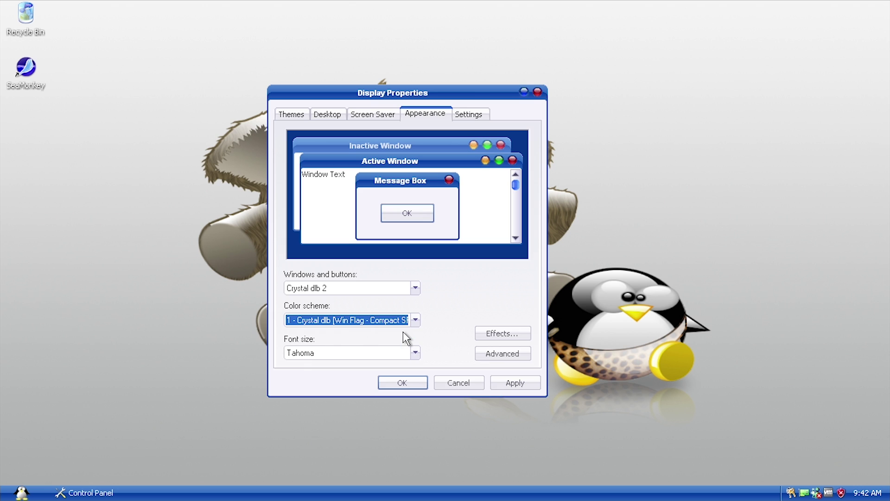
pyautogui.click(513, 379)
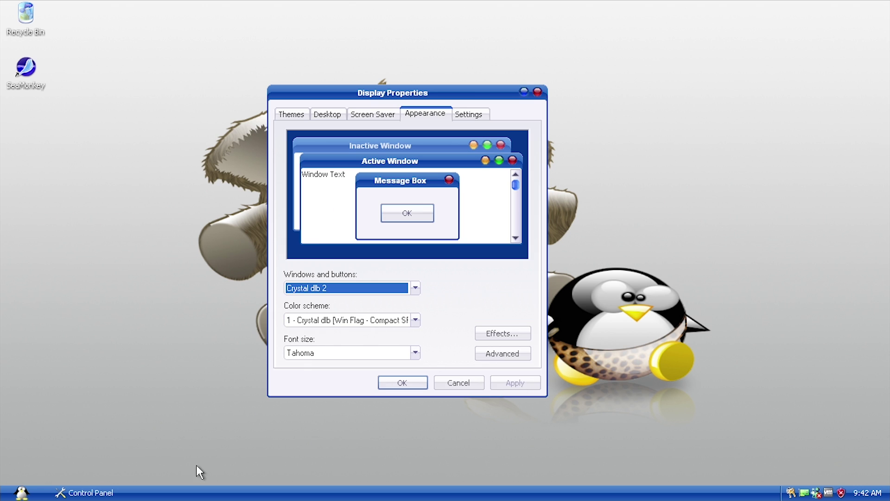
pyautogui.click(24, 493)
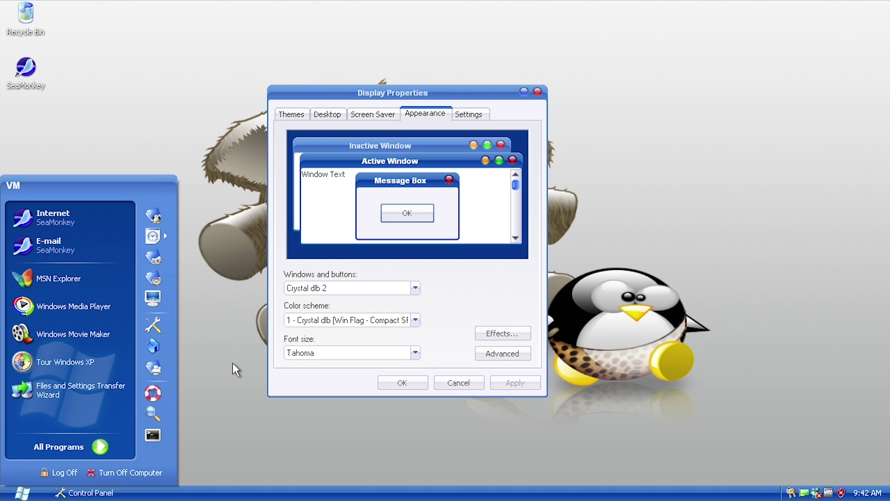
# Step: Apply the color scheme 3 - Crystal dlb [Win Flag - Classic SP] and inspect the resulting Start menu
pyautogui.click(415, 319)
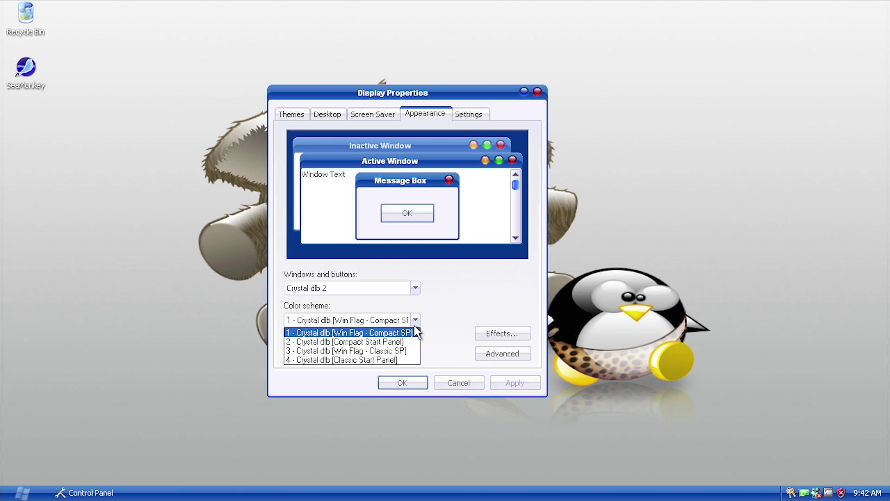
pyautogui.click(399, 351)
pyautogui.click(526, 384)
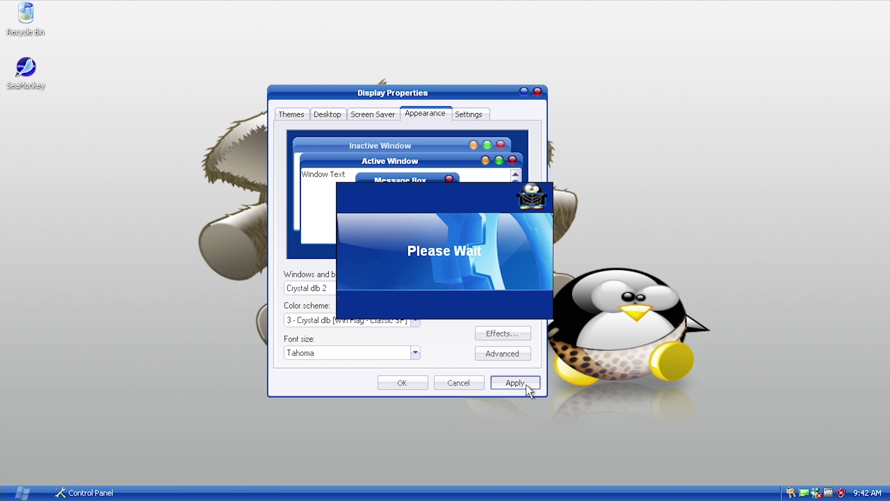
pyautogui.click(19, 493)
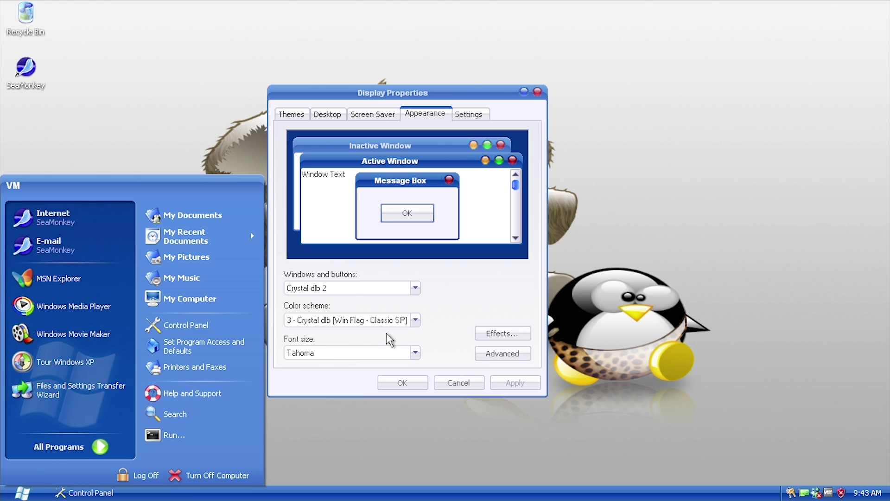
# Step: Switch the color scheme back to 1 - Crystal dlb [Win Flag - Compact SP], apply it, and check the Start menu
pyautogui.click(415, 320)
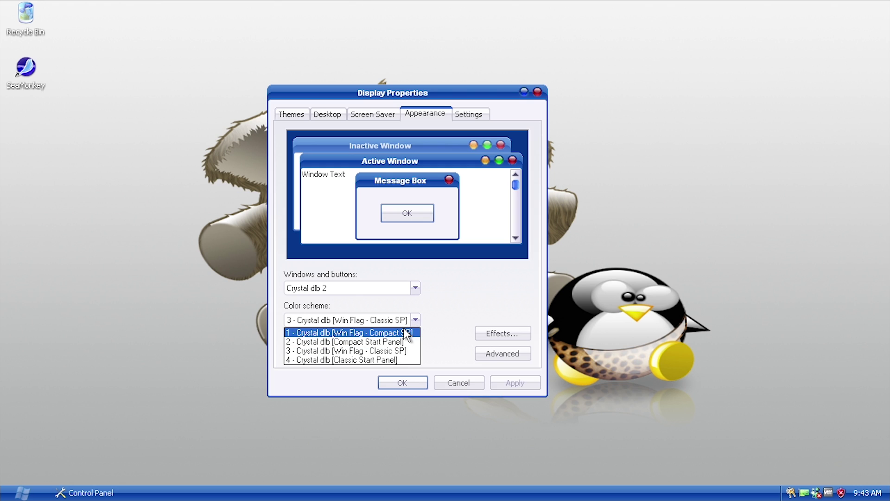
pyautogui.click(407, 332)
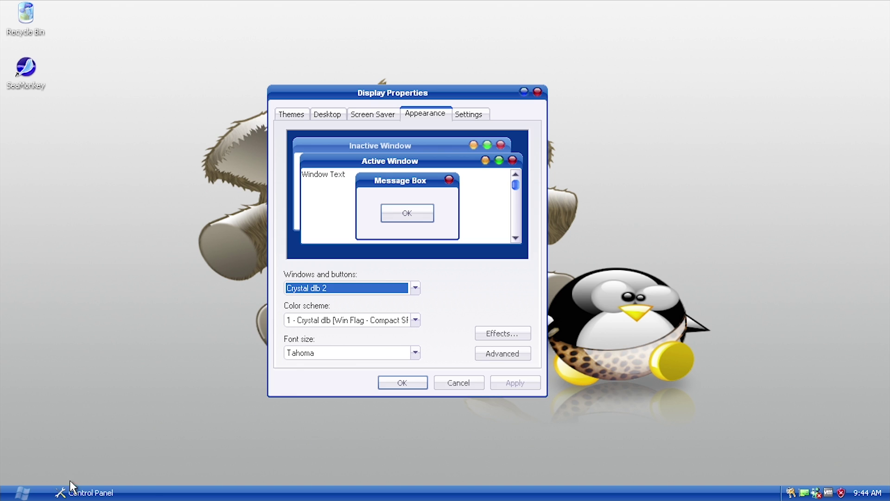
pyautogui.click(22, 492)
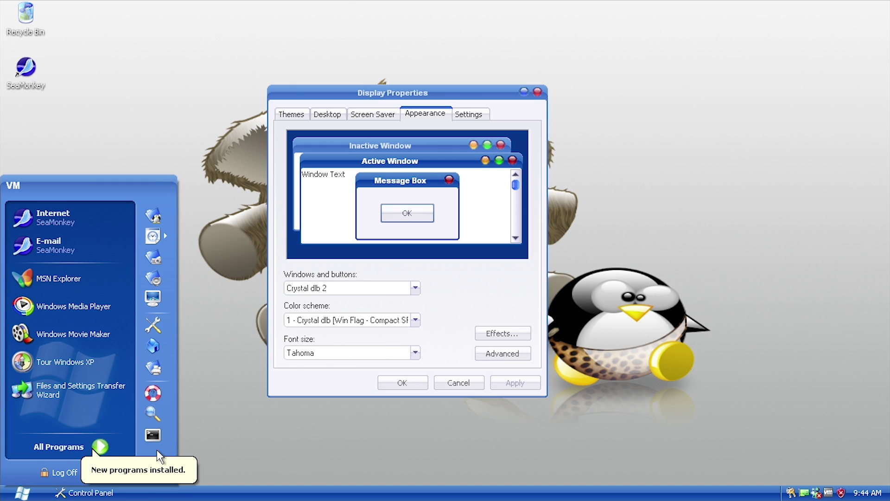
pyautogui.click(239, 446)
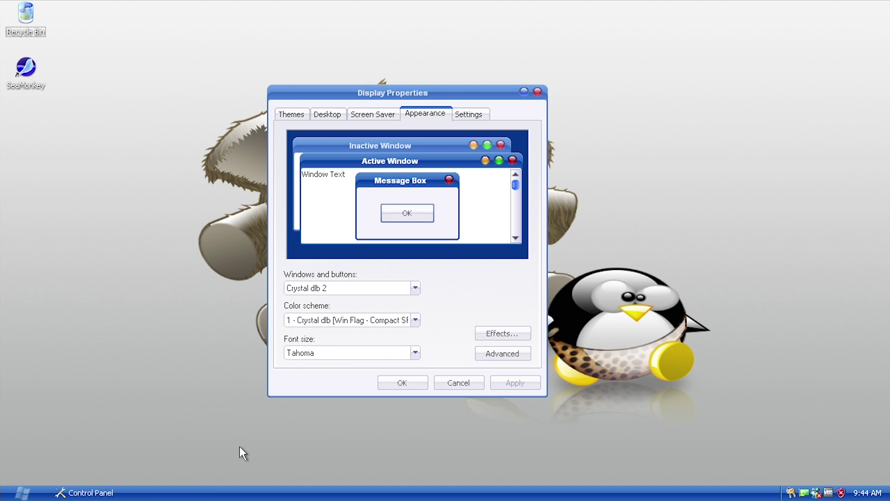
# Step: Run winver to view the Windows version information, and close both it and the display settings
pyautogui.press('super+r')
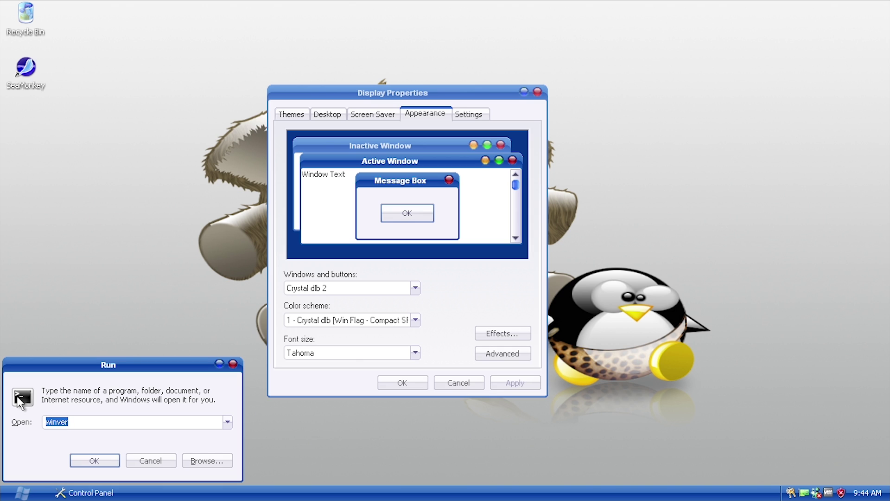
pyautogui.click(91, 461)
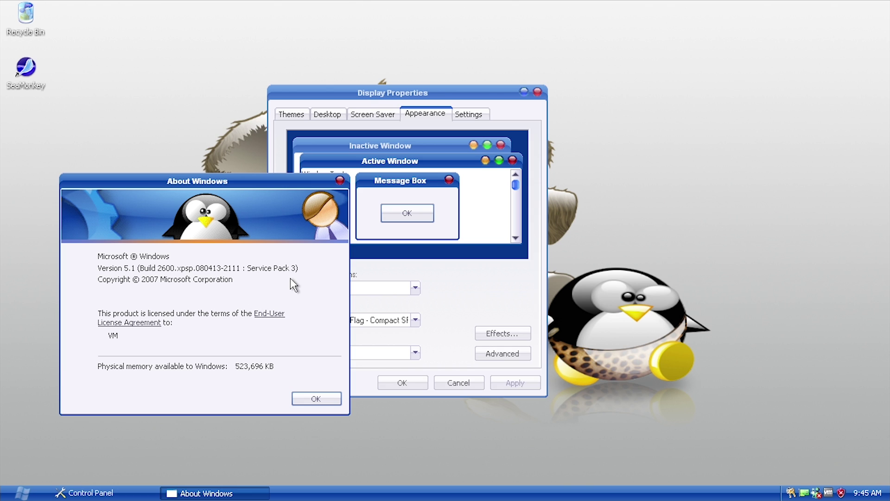
pyautogui.click(318, 397)
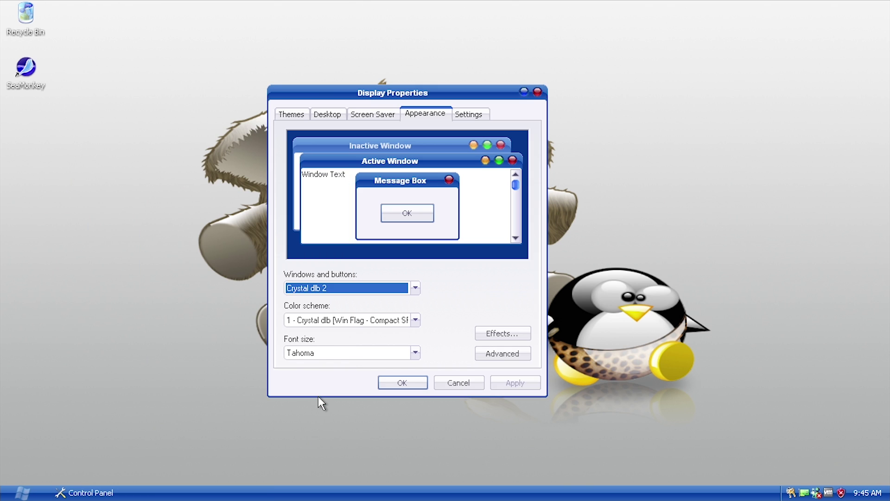
pyautogui.click(391, 385)
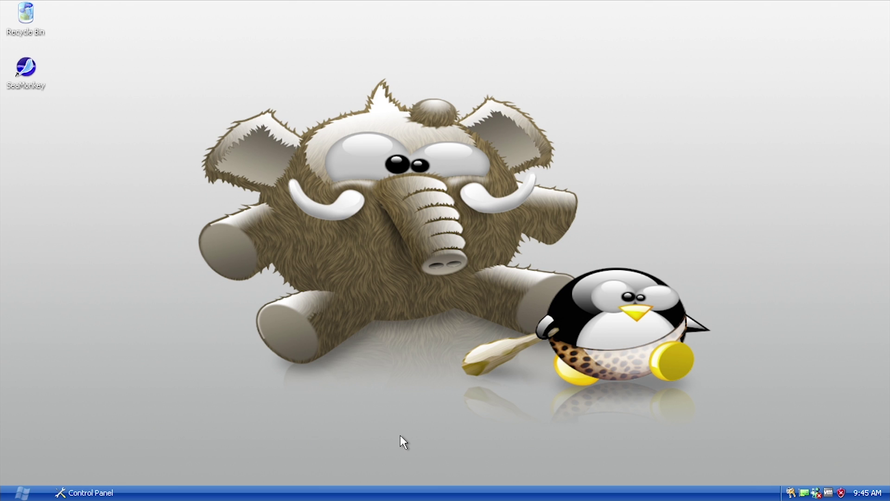